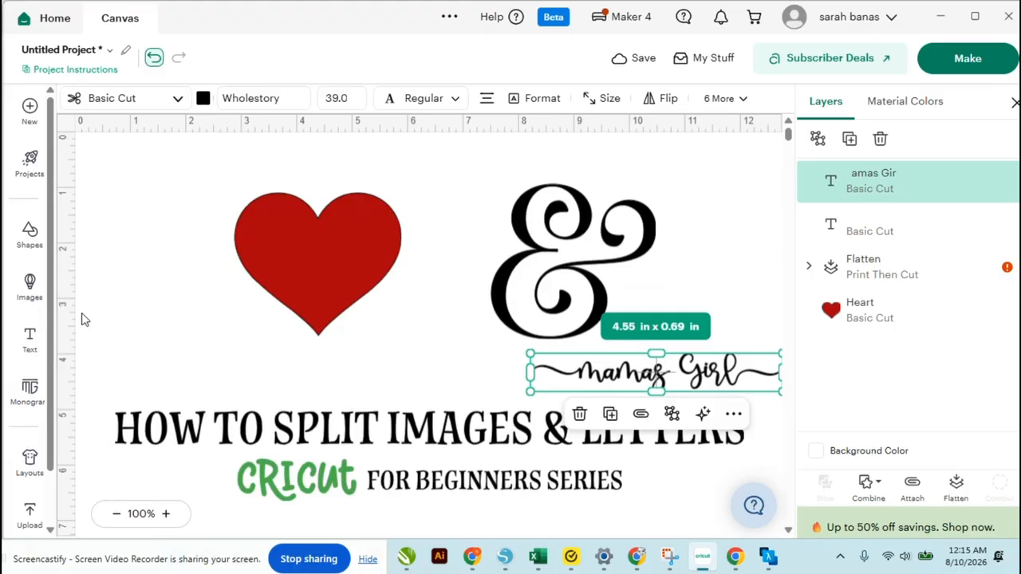
# Add two squares from the basic shapes to the canvas
pyautogui.click(30, 233)
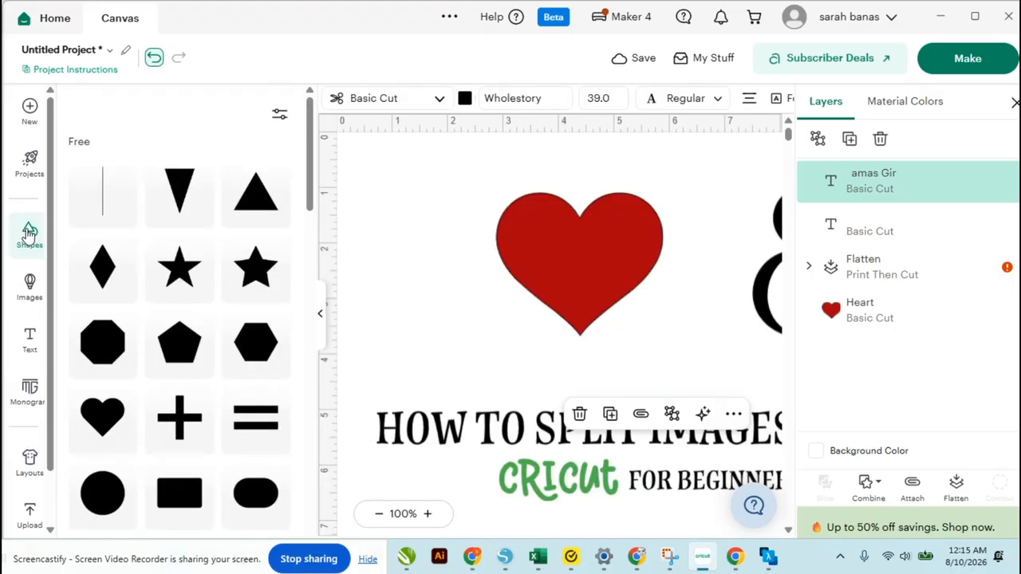
pyautogui.scroll(-5, 160, 376)
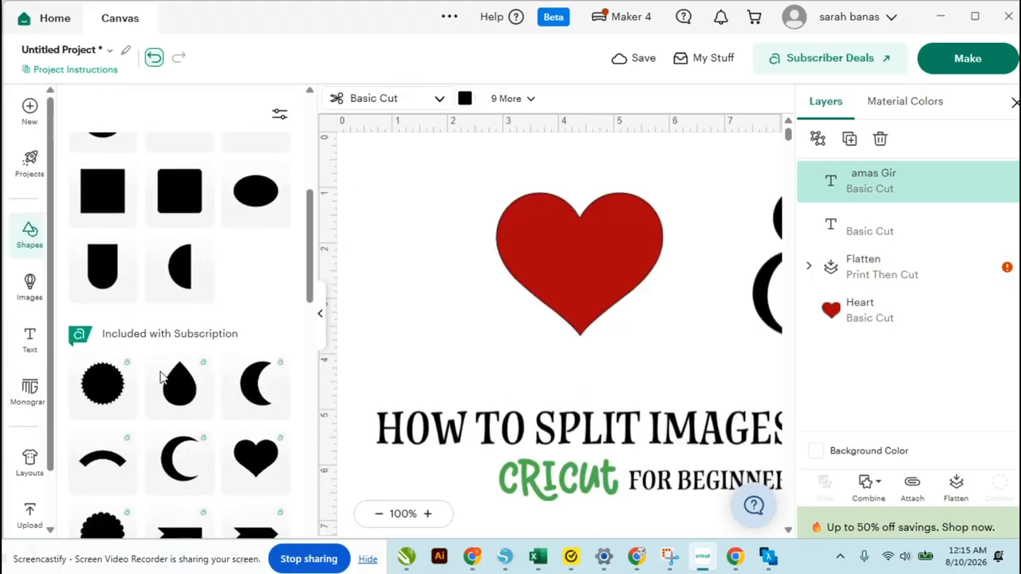
pyautogui.click(103, 190)
pyautogui.click(102, 190)
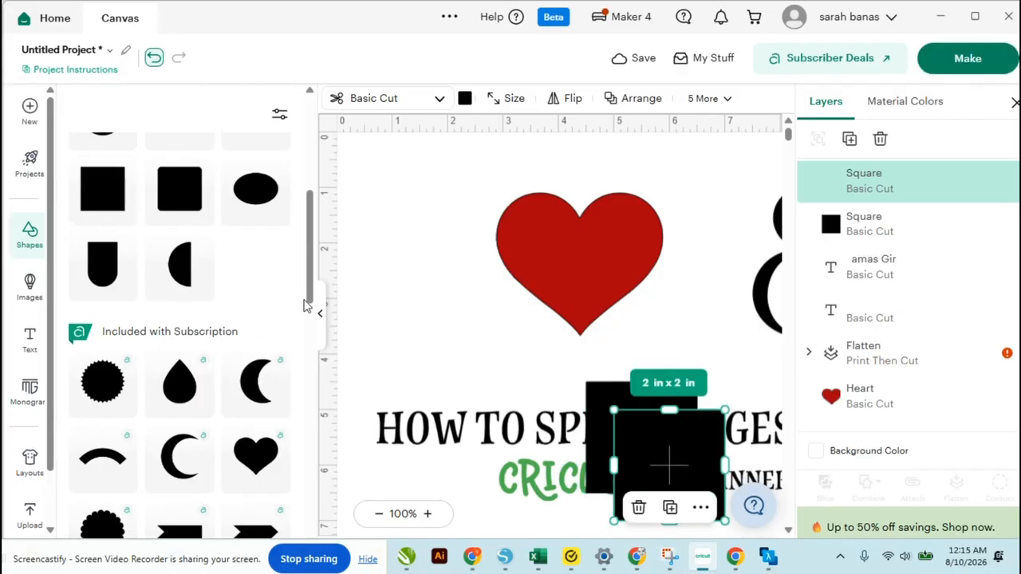
# Move one square across the middle of the heart and resize it into a bar about 3.12 x 0.69 in
pyautogui.click(319, 318)
pyautogui.click(419, 303)
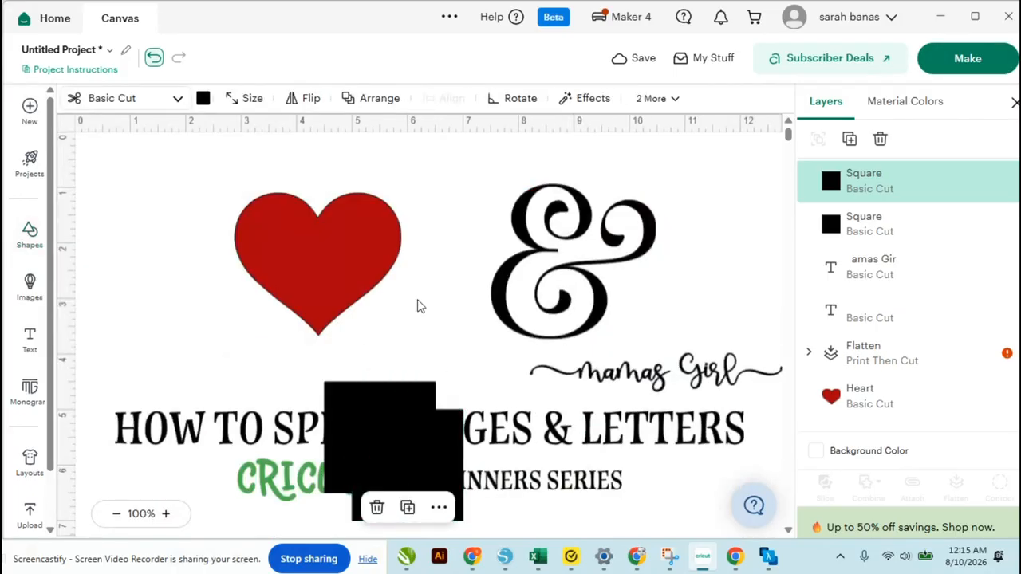
pyautogui.moveTo(418, 473); pyautogui.dragTo(364, 320)
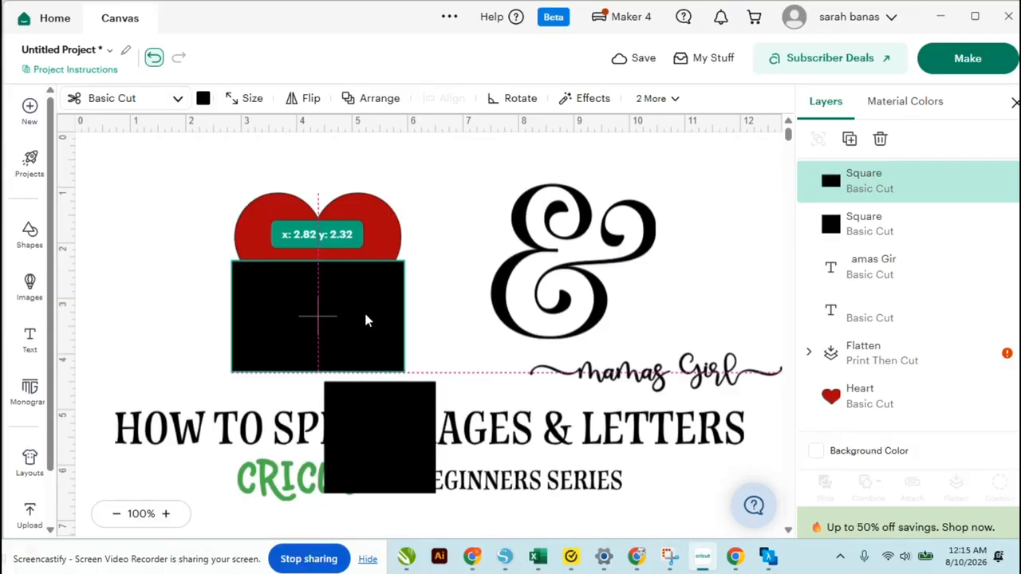
pyautogui.moveTo(318, 371); pyautogui.dragTo(317, 298)
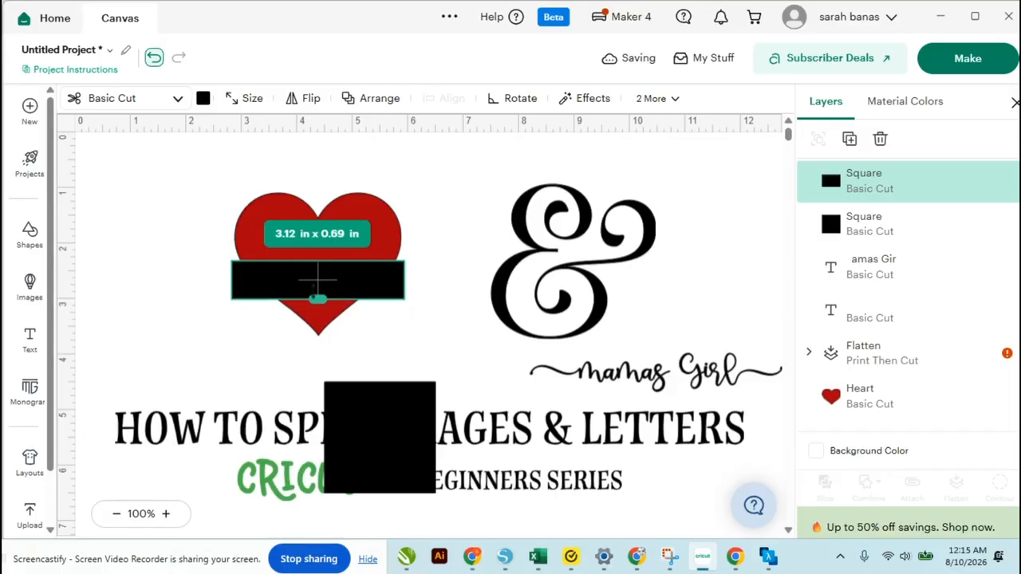
# Change the second square's colour to white
pyautogui.click(268, 391)
pyautogui.click(381, 453)
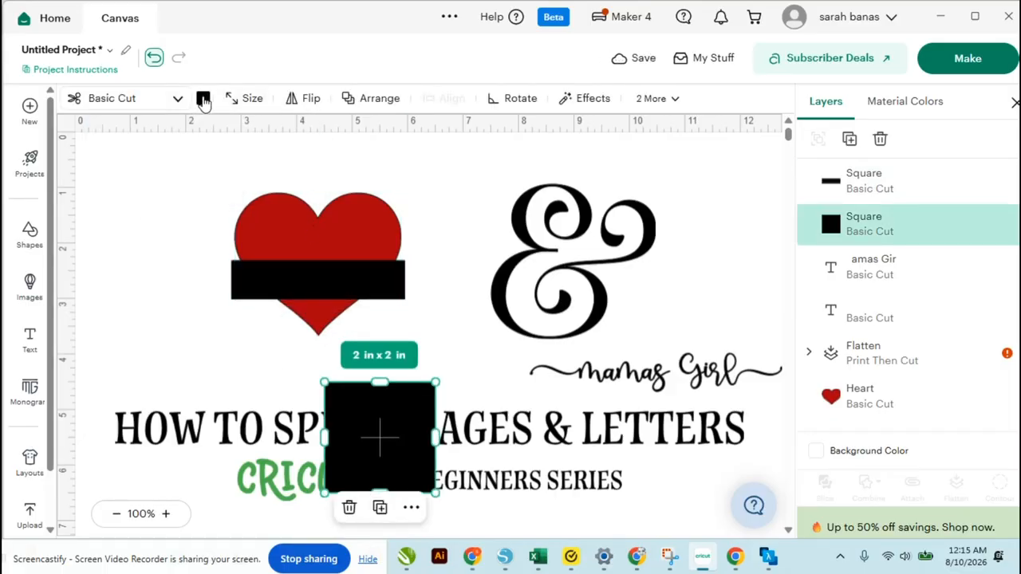
pyautogui.click(203, 98)
pyautogui.click(226, 252)
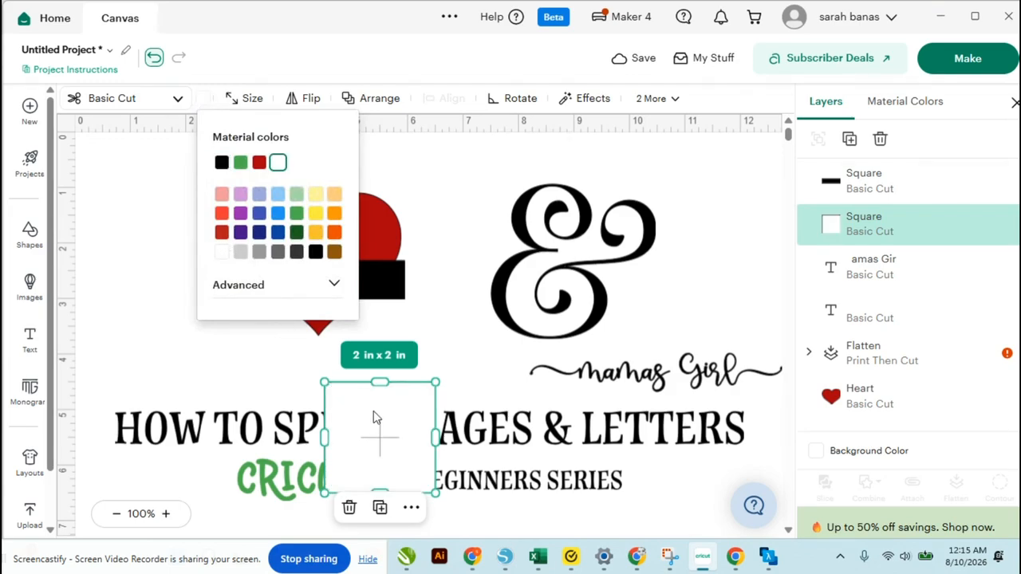
pyautogui.click(442, 306)
# Move the white square onto the black bar and bring it to the front
pyautogui.moveTo(385, 454); pyautogui.dragTo(303, 374)
pyautogui.rightClick(308, 379)
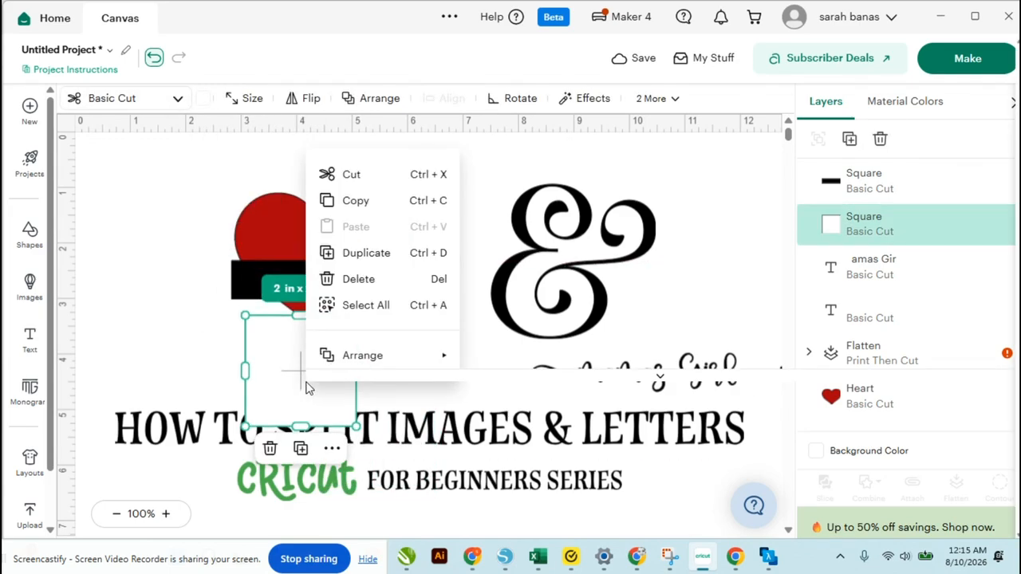
pyautogui.moveTo(326, 360)
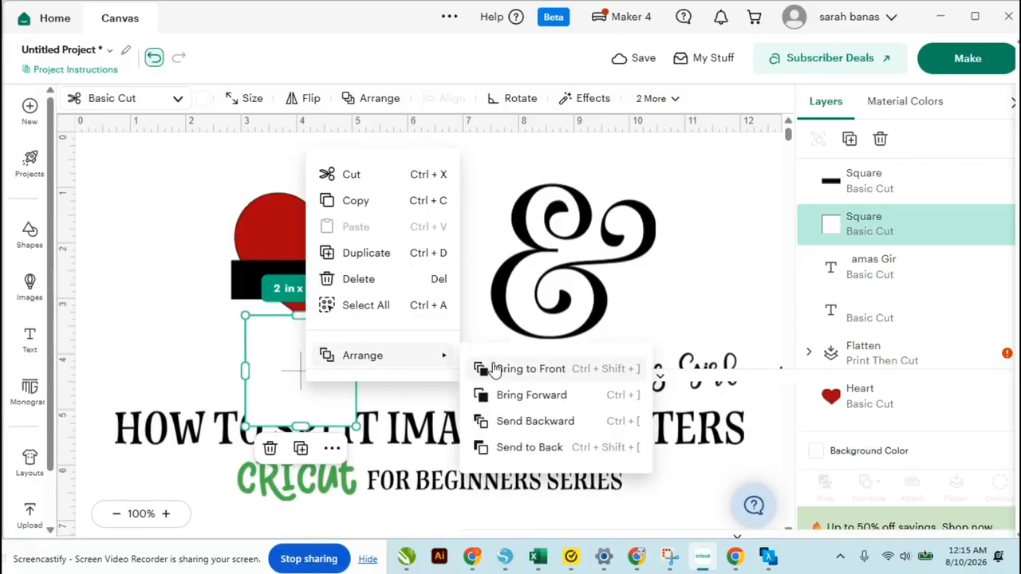
pyautogui.click(495, 370)
# Resize the white square into a thinner, wider bar over the black bar, about 3.5 in wide
pyautogui.moveTo(332, 379); pyautogui.dragTo(409, 319)
pyautogui.moveTo(322, 377); pyautogui.dragTo(316, 292)
pyautogui.click(438, 364)
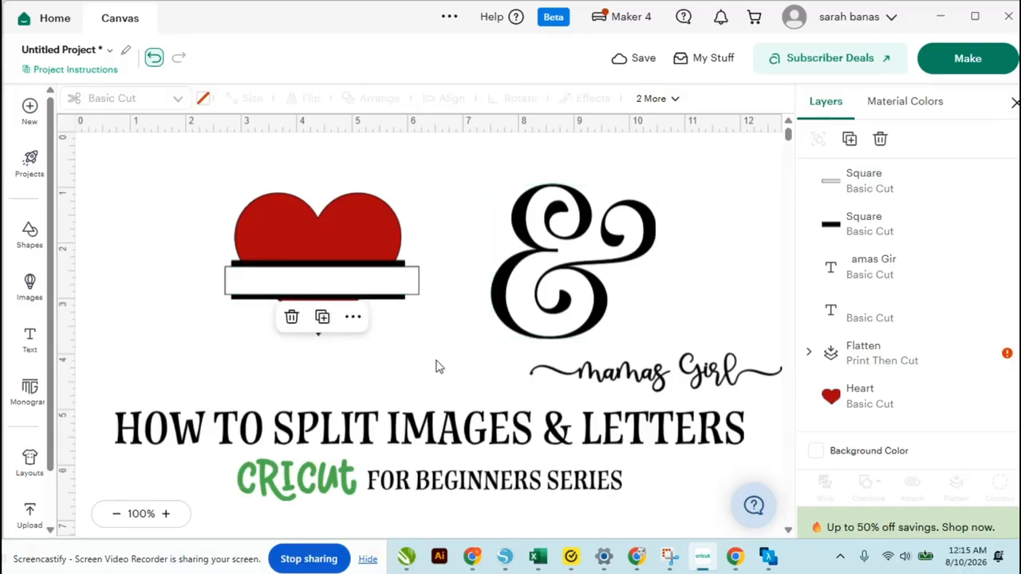
# Move the heart aside, away from the bars
pyautogui.moveTo(287, 230); pyautogui.dragTo(670, 223)
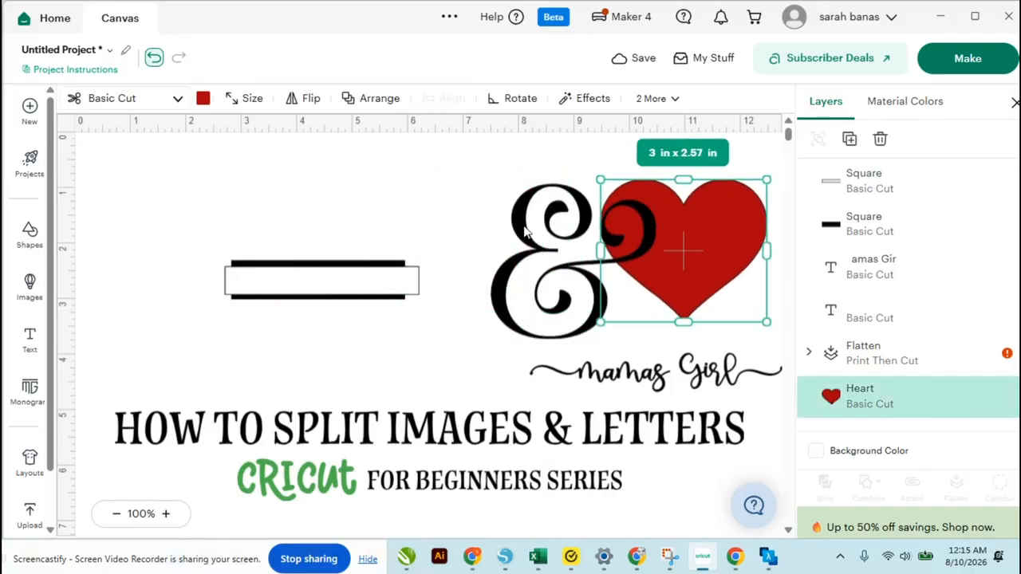
# Select both bars and align them vertically on each other
pyautogui.moveTo(313, 241); pyautogui.dragTo(344, 400)
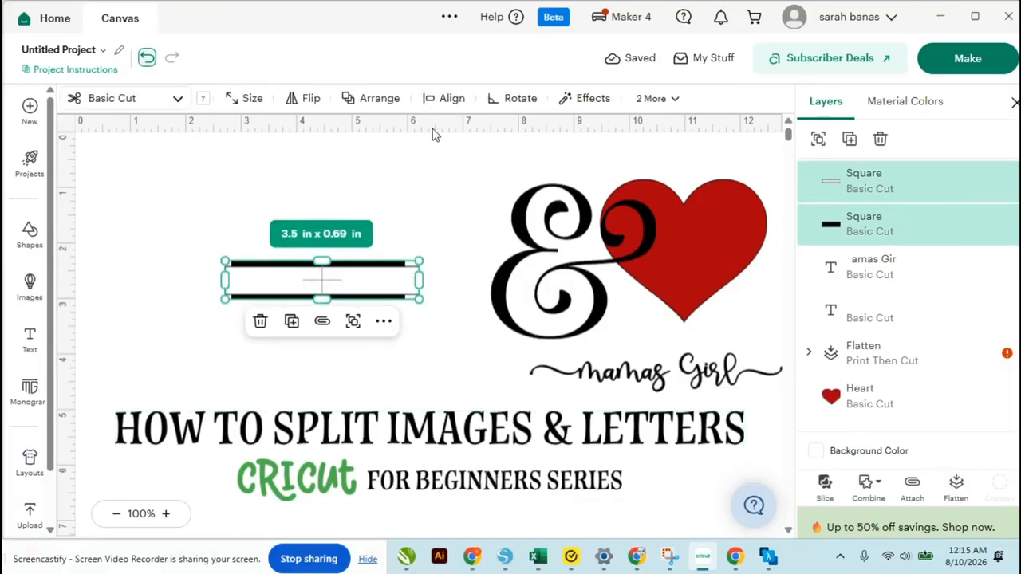
pyautogui.click(450, 98)
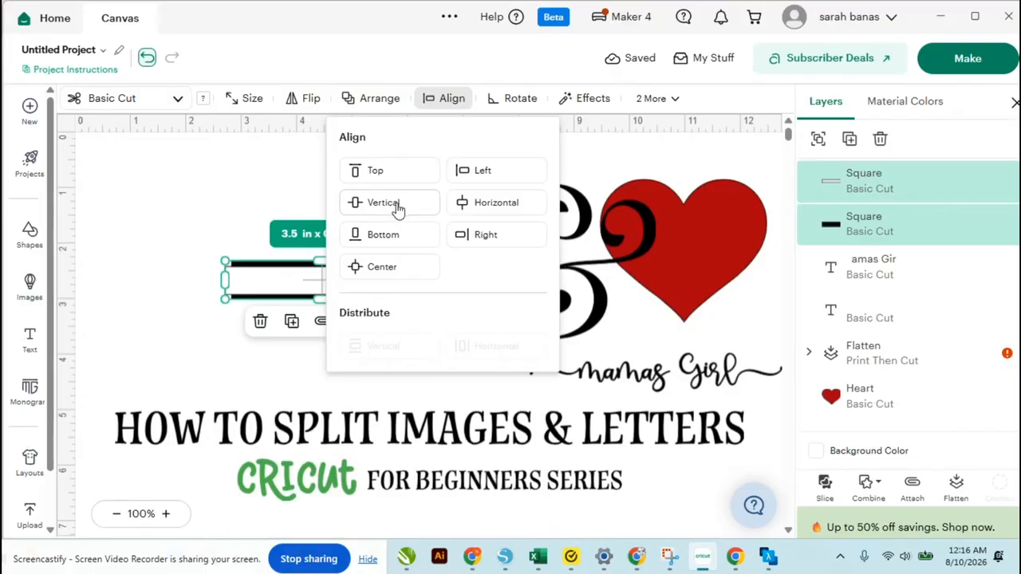
pyautogui.click(397, 209)
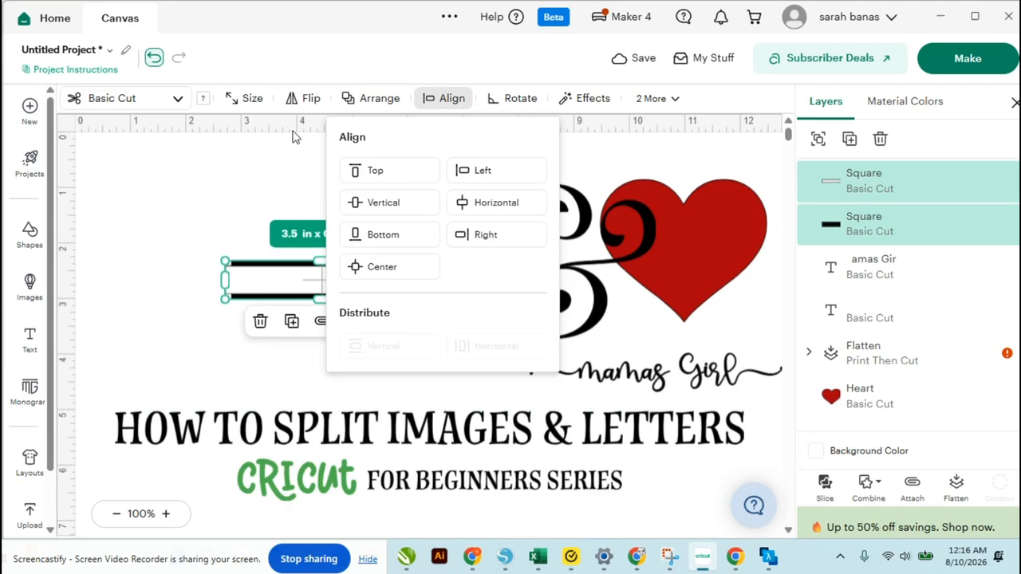
pyautogui.click(267, 151)
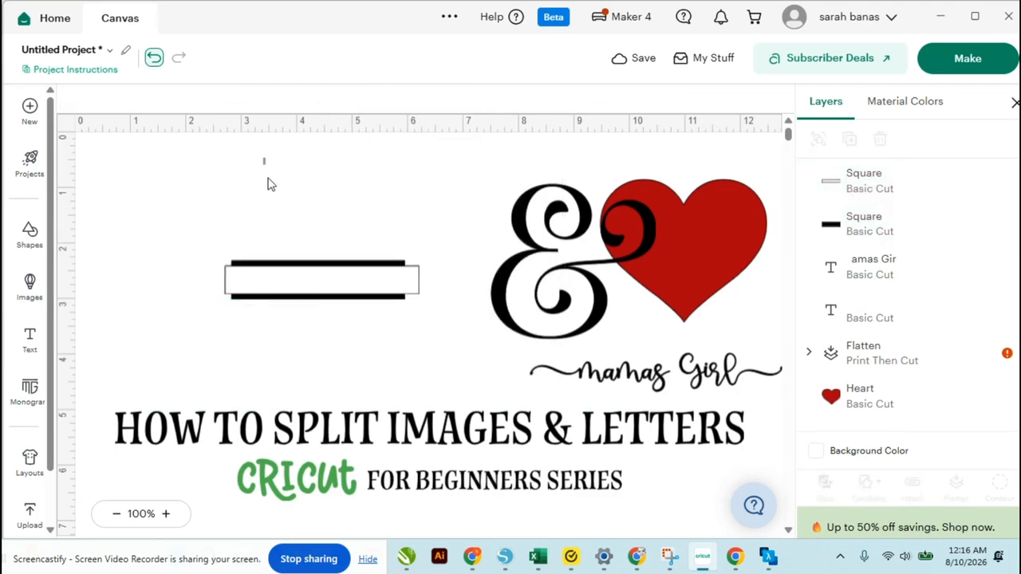
# Duplicate the bar pair and move the copy below the original
pyautogui.moveTo(269, 182); pyautogui.dragTo(319, 345)
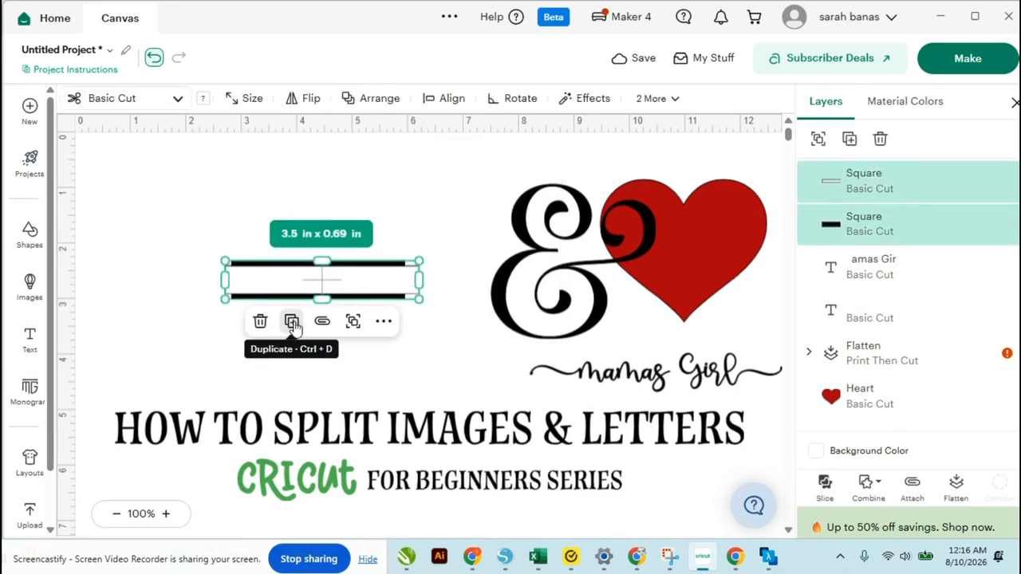
pyautogui.click(292, 323)
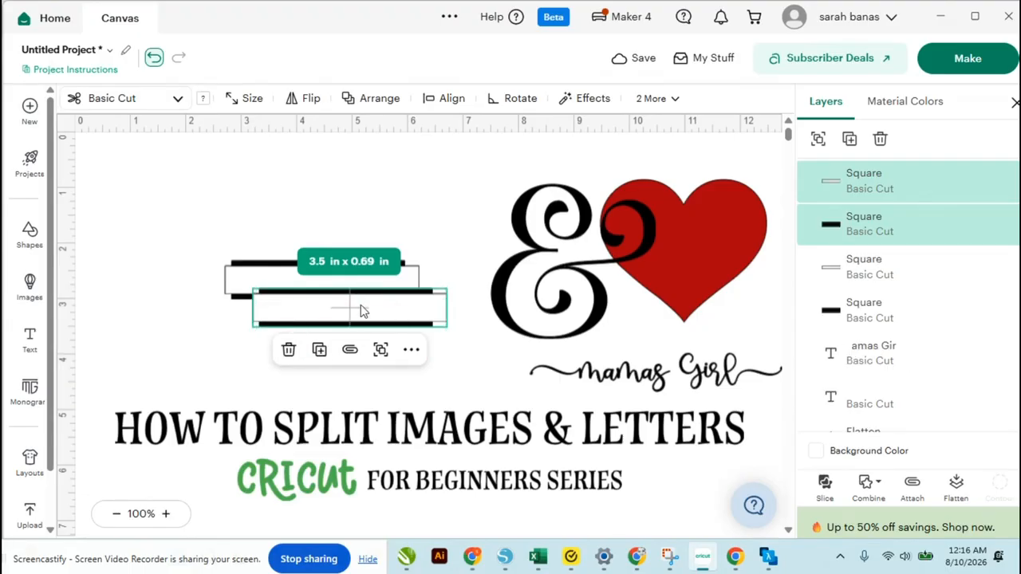
pyautogui.moveTo(361, 311); pyautogui.dragTo(344, 366)
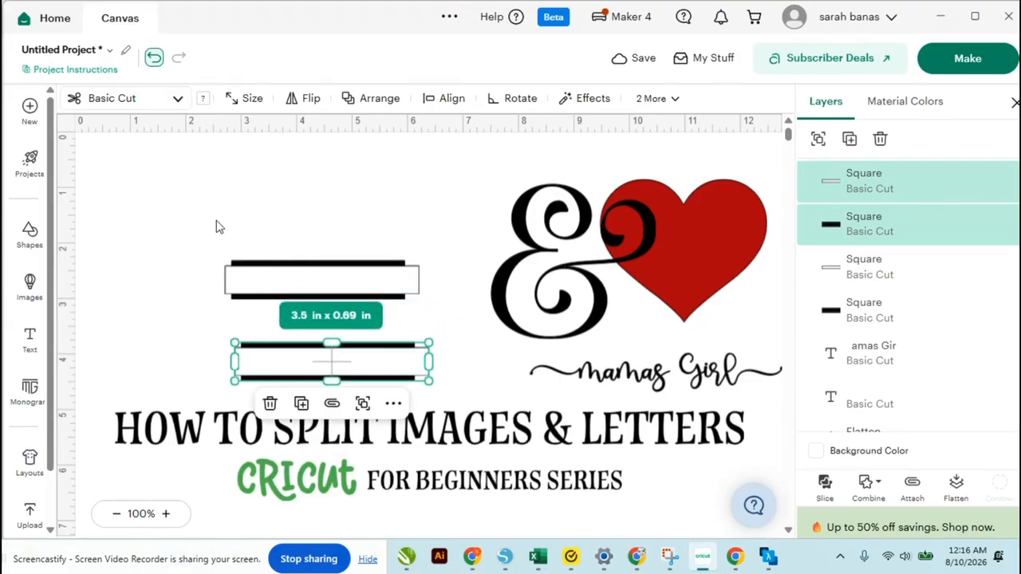
# Select the upper bar pair and slice it
pyautogui.moveTo(215, 227); pyautogui.dragTo(315, 319)
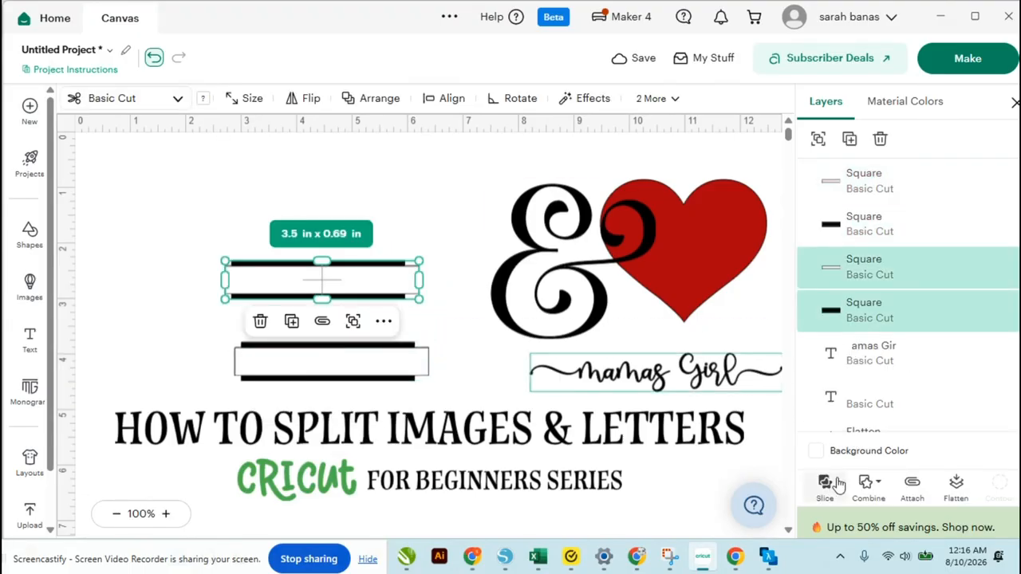
pyautogui.click(825, 486)
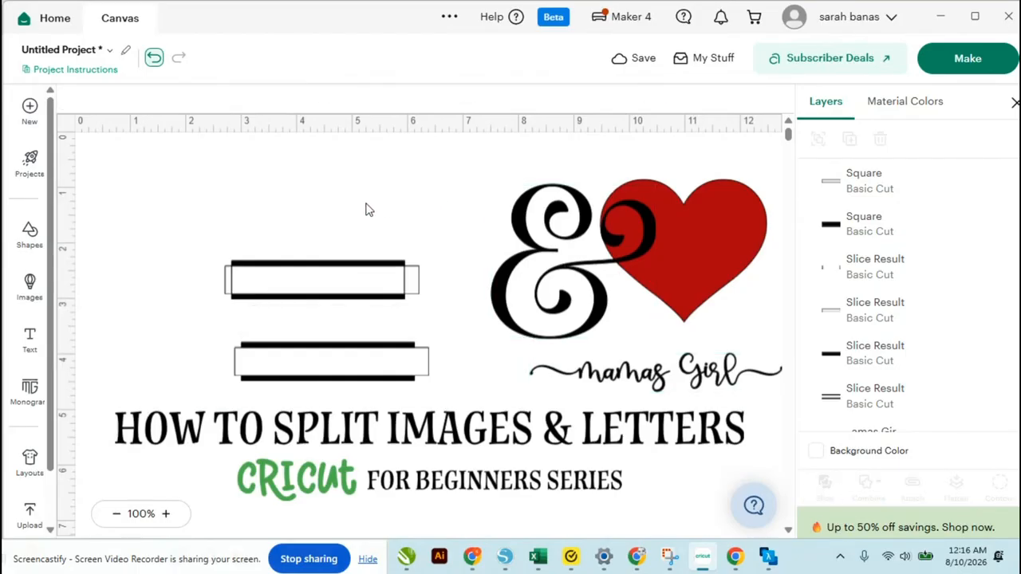
# Move the two thin outline strips upward and delete the remaining slice pieces
pyautogui.moveTo(369, 269); pyautogui.dragTo(335, 184)
pyautogui.moveTo(352, 237); pyautogui.dragTo(359, 315)
pyautogui.press('Delete')
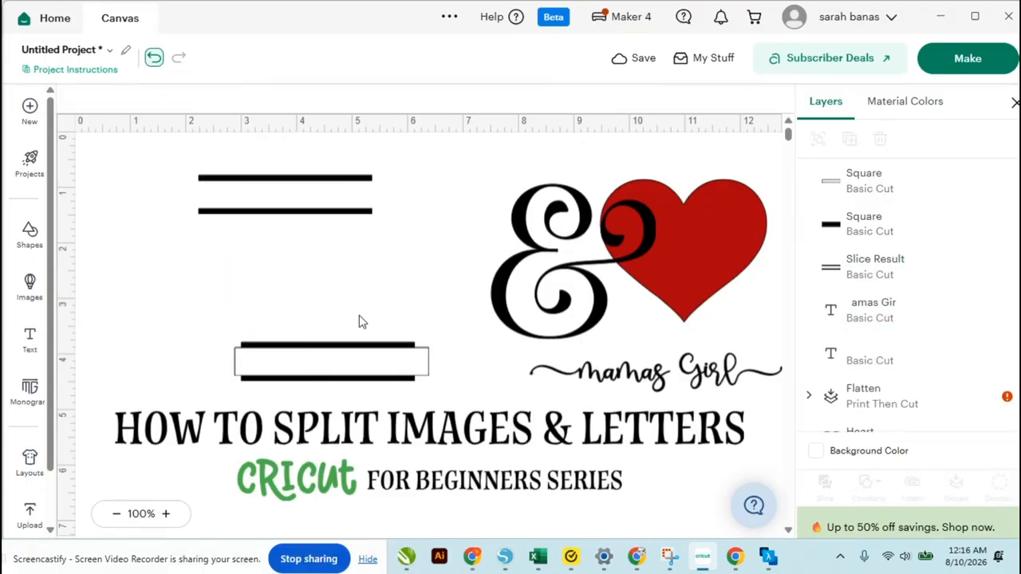
# Move the remaining bar pair up, duplicate it, and place the copy below
pyautogui.moveTo(359, 383); pyautogui.dragTo(255, 305)
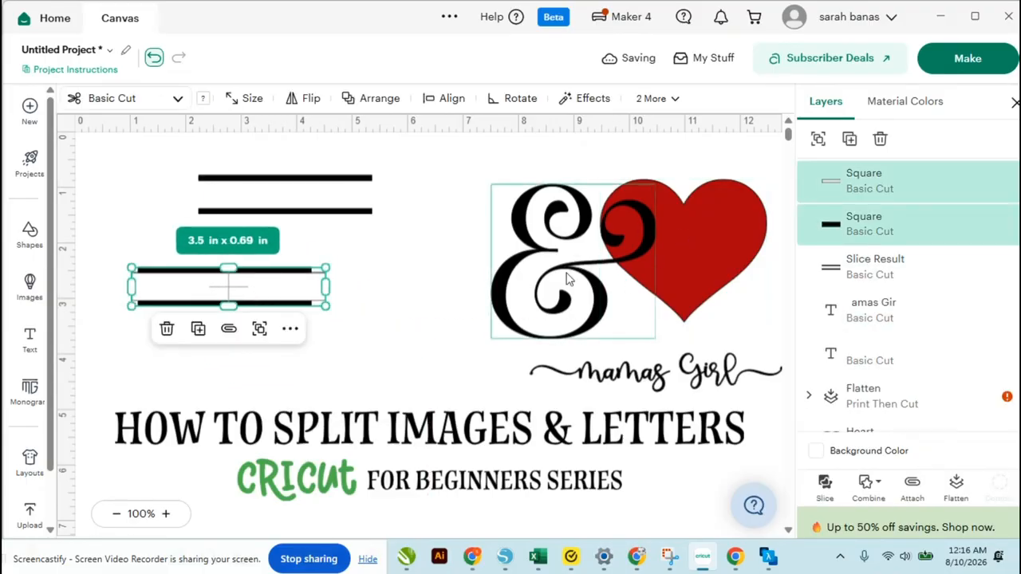
pyautogui.click(850, 140)
pyautogui.moveTo(310, 327); pyautogui.dragTo(335, 389)
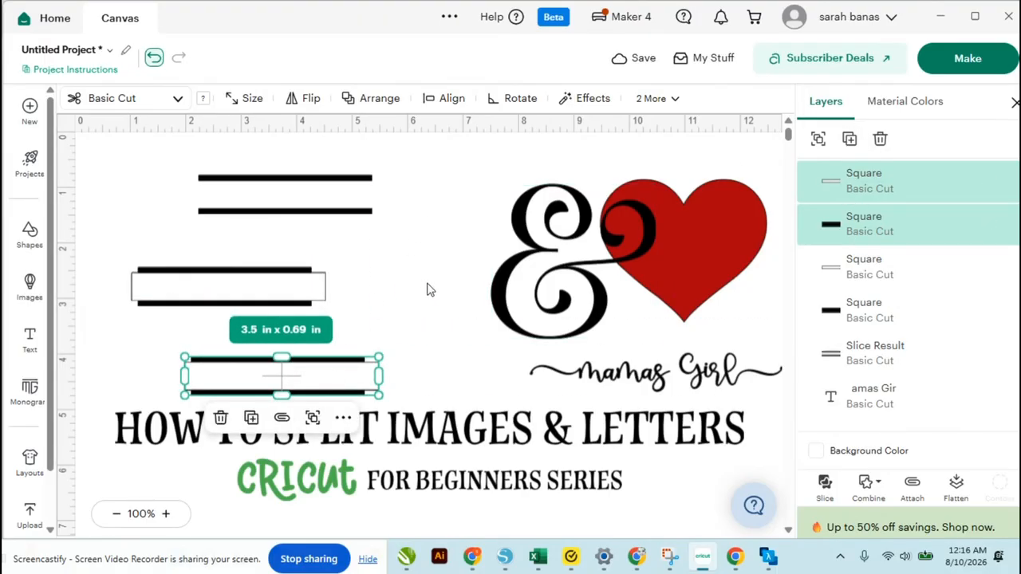
# Delete the white bar from the upper pair, leaving the black bar
pyautogui.click(320, 293)
pyautogui.press('Delete')
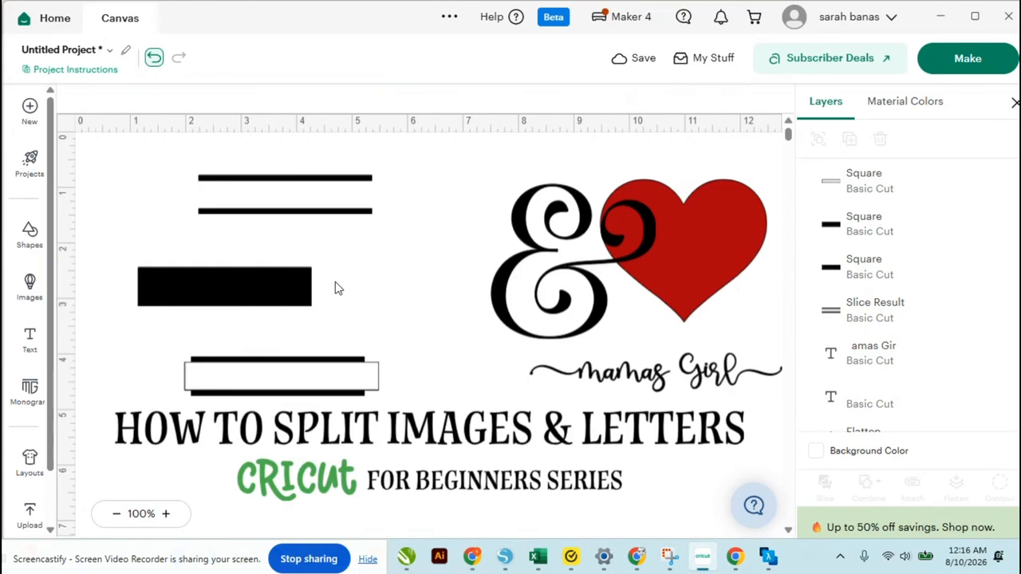
# Move the heart back to the left and the thin outline strips beside the ampersand
pyautogui.moveTo(691, 230); pyautogui.dragTo(379, 258)
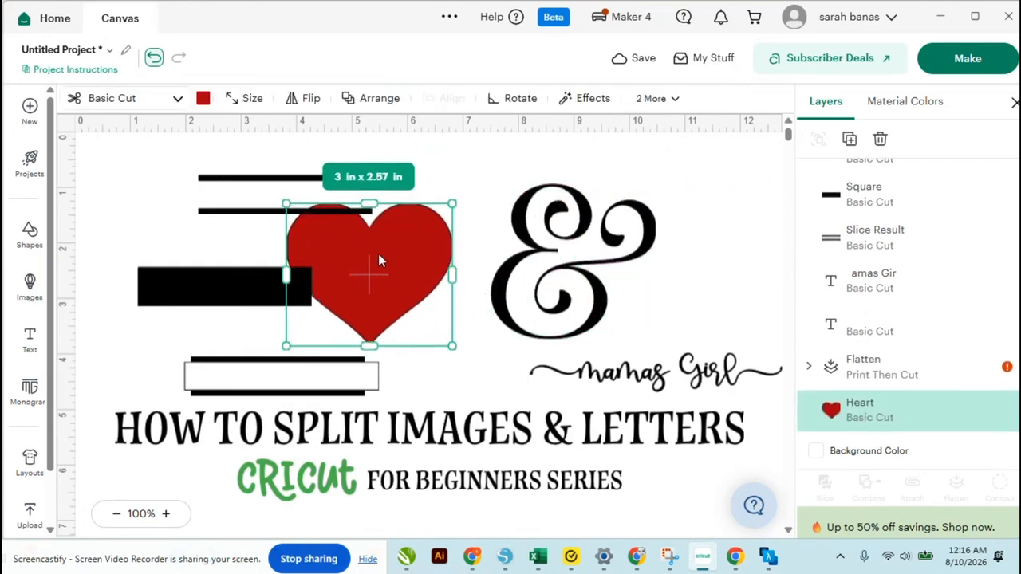
pyautogui.moveTo(246, 211); pyautogui.dragTo(608, 217)
# Place the black bar across the heart and move the heart and bar together to the left
pyautogui.moveTo(204, 272); pyautogui.dragTo(364, 268)
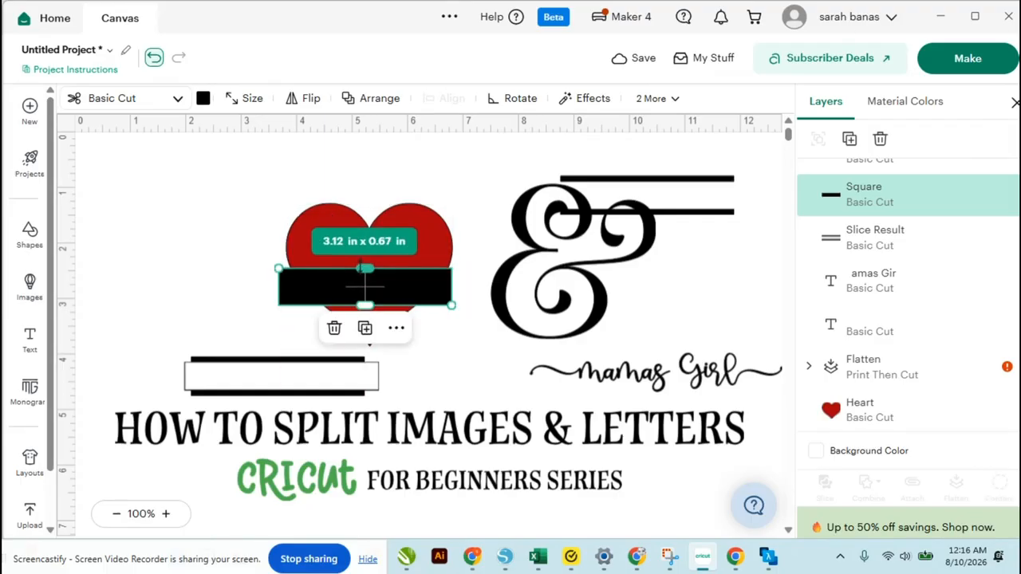
pyautogui.moveTo(362, 184); pyautogui.dragTo(382, 342)
pyautogui.moveTo(386, 300); pyautogui.dragTo(300, 279)
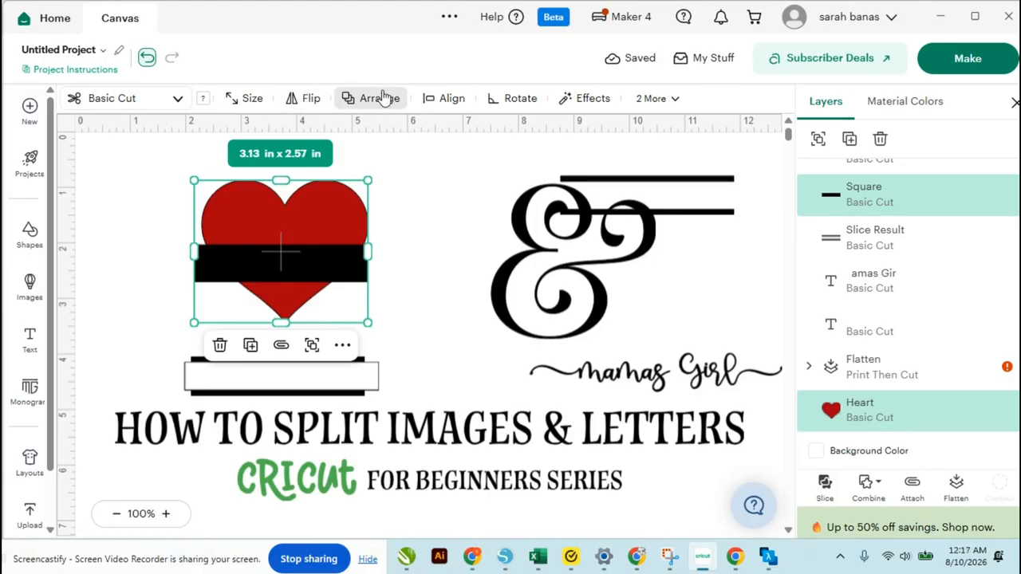
# Align the heart and black bar horizontally to center the bar
pyautogui.click(453, 100)
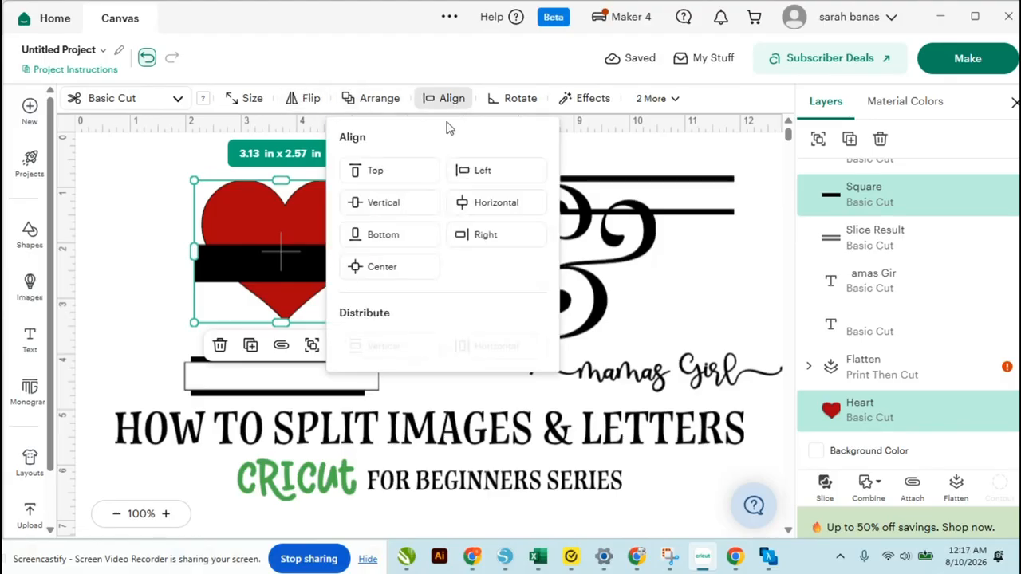
pyautogui.click(473, 206)
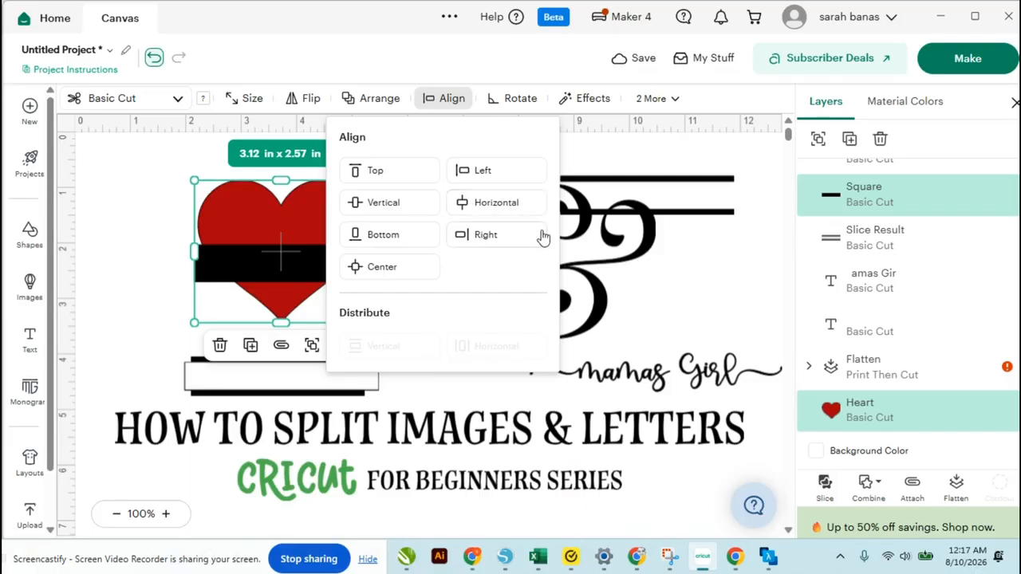
pyautogui.click(696, 288)
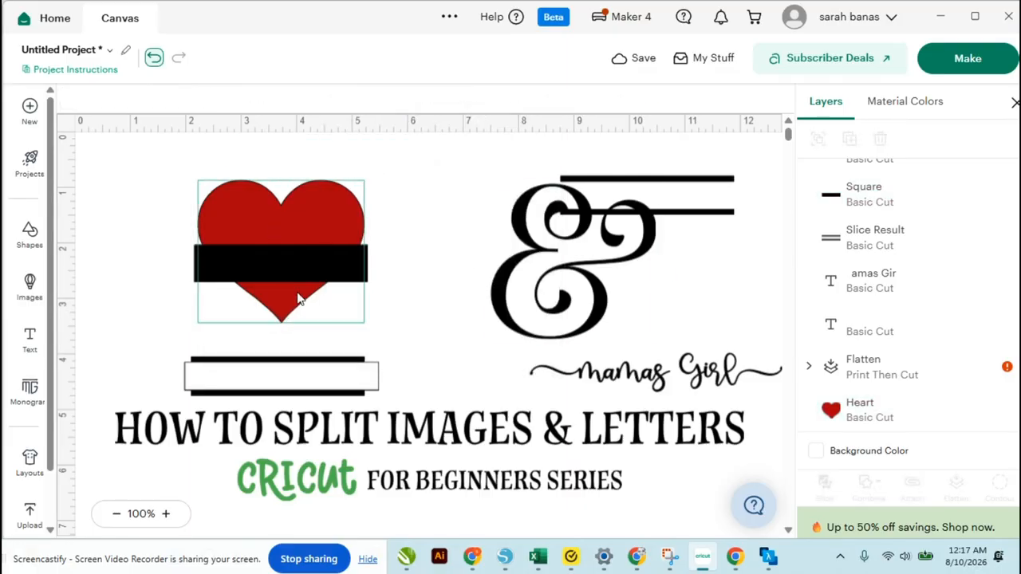
# Nudge the black bar three steps down on the heart and select the heart and bar together
pyautogui.click(280, 257)
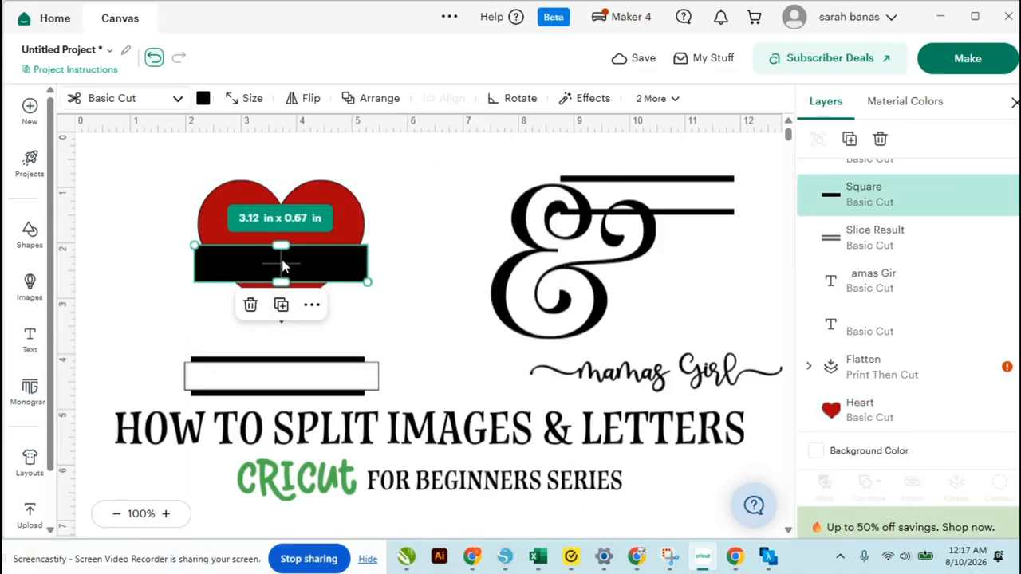
pyautogui.press('Down')
pyautogui.press('Down')
pyautogui.press('Down')
pyautogui.press('Down')
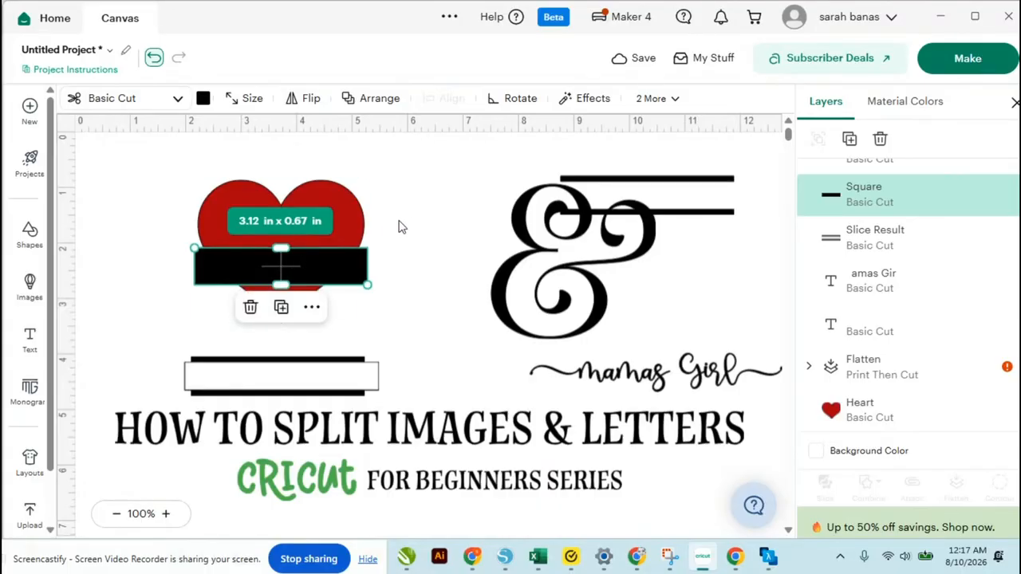
pyautogui.click(410, 226)
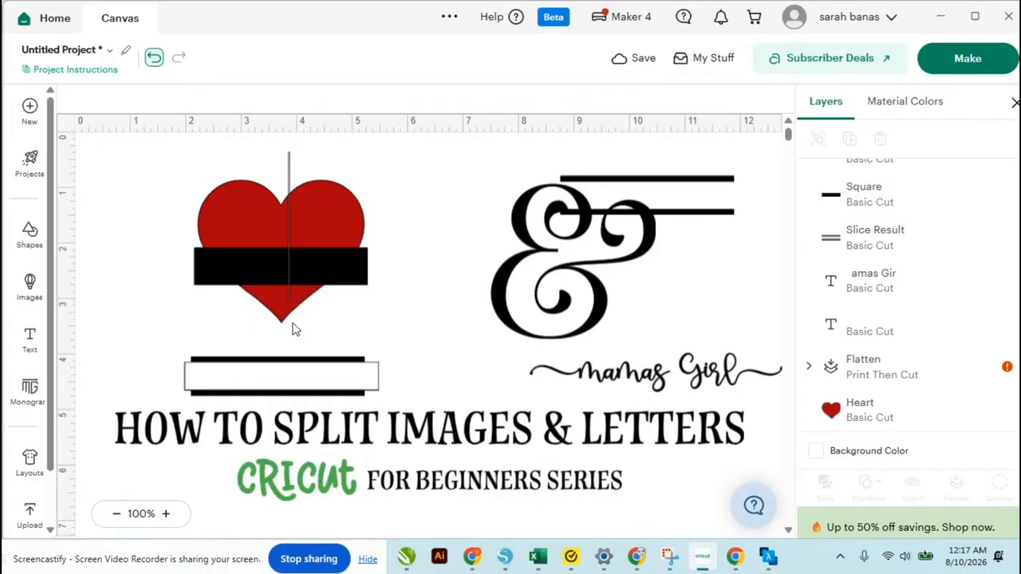
pyautogui.moveTo(292, 328); pyautogui.dragTo(294, 331)
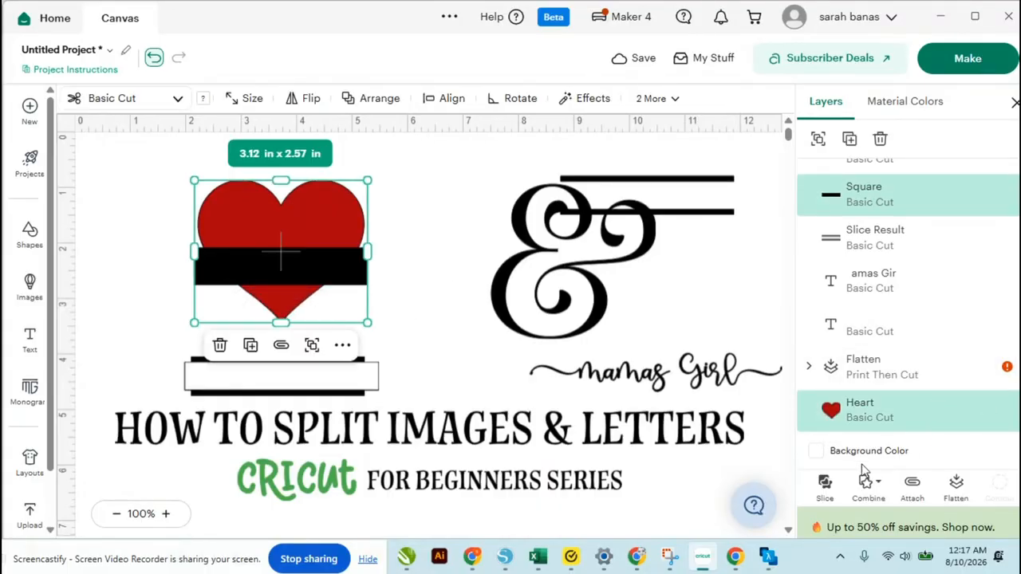
# Slice the heart with the black bar and delete the leftover bar pieces
pyautogui.click(826, 484)
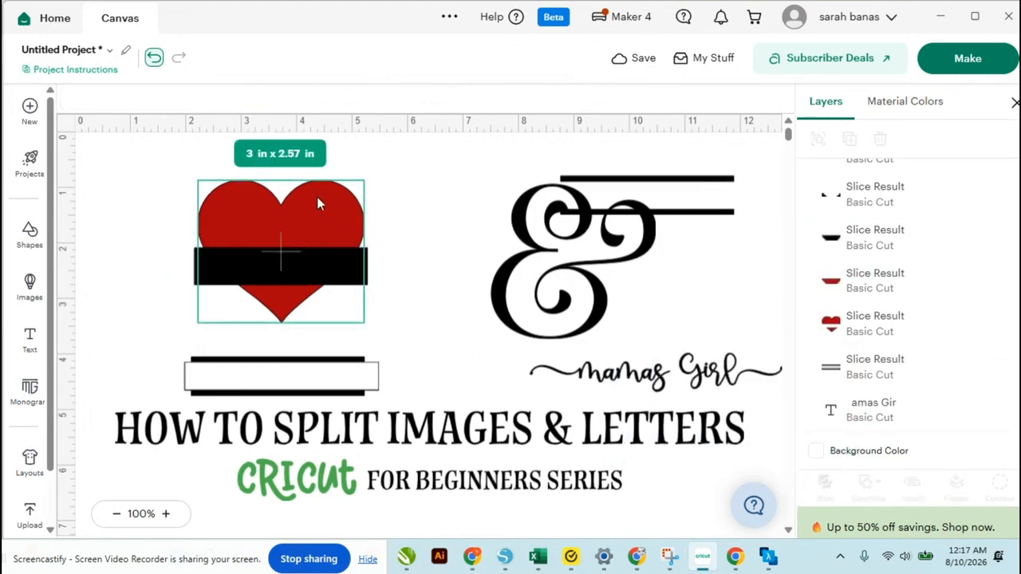
pyautogui.moveTo(319, 200); pyautogui.dragTo(489, 169)
pyautogui.moveTo(207, 215); pyautogui.dragTo(269, 335)
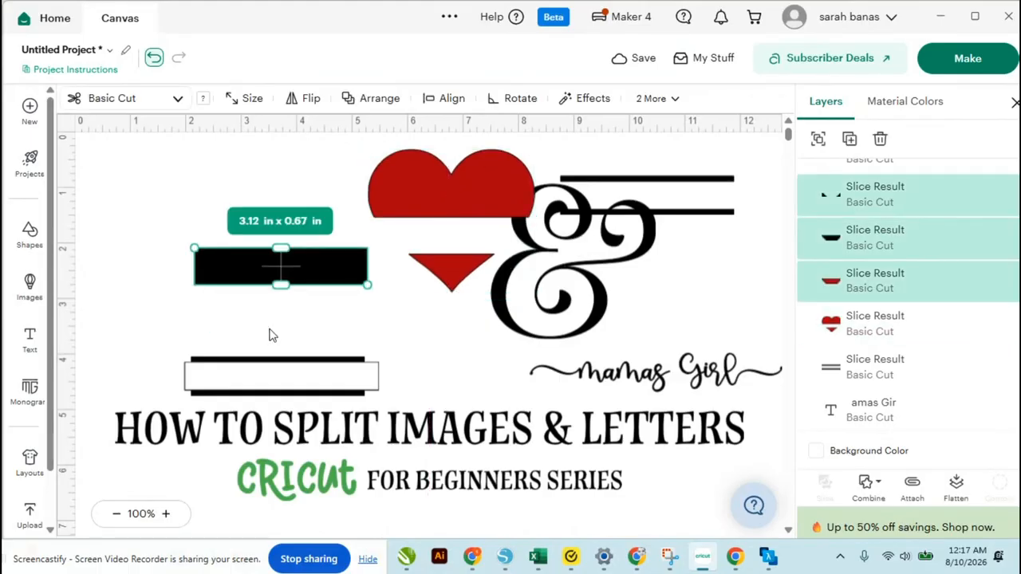
pyautogui.press('Delete')
# Move the sliced heart back to the left and place the thin outline strips over it
pyautogui.click(404, 221)
pyautogui.moveTo(404, 221); pyautogui.dragTo(276, 232)
pyautogui.moveTo(700, 216); pyautogui.dragTo(381, 265)
# Send the sliced heart to the back, behind the strips
pyautogui.click(383, 170)
pyautogui.rightClick(385, 182)
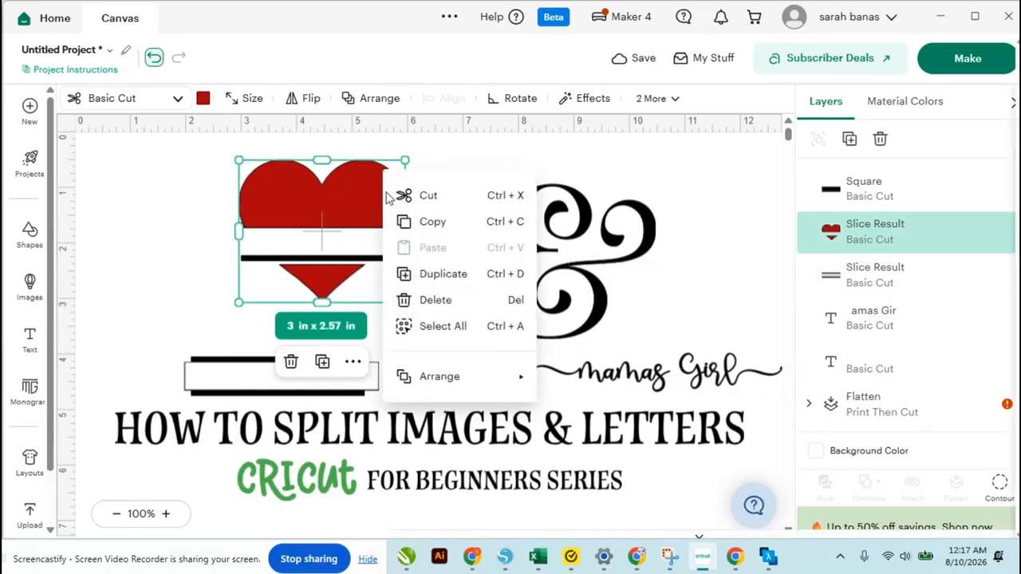
pyautogui.moveTo(449, 390)
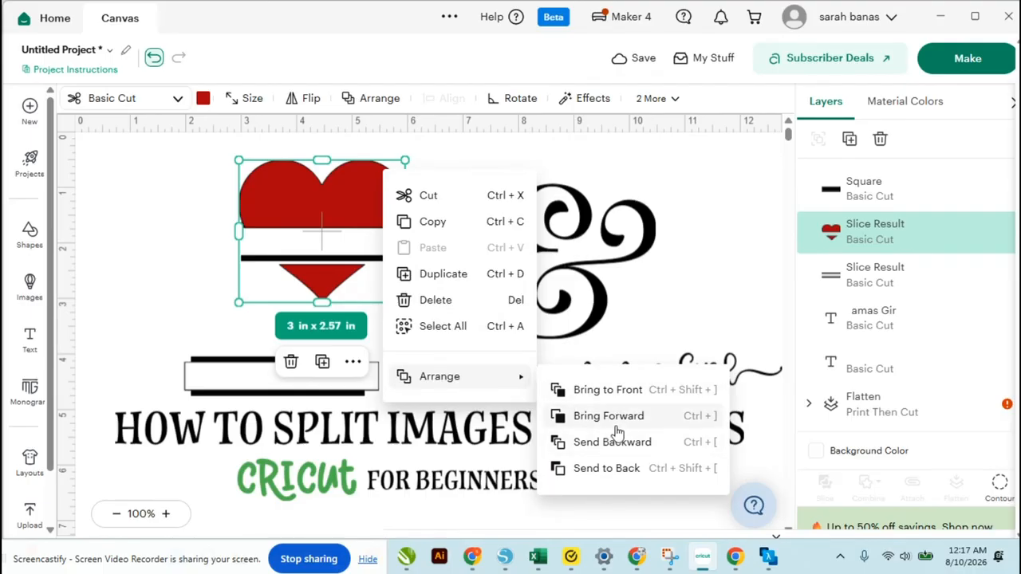
pyautogui.click(616, 468)
pyautogui.click(122, 320)
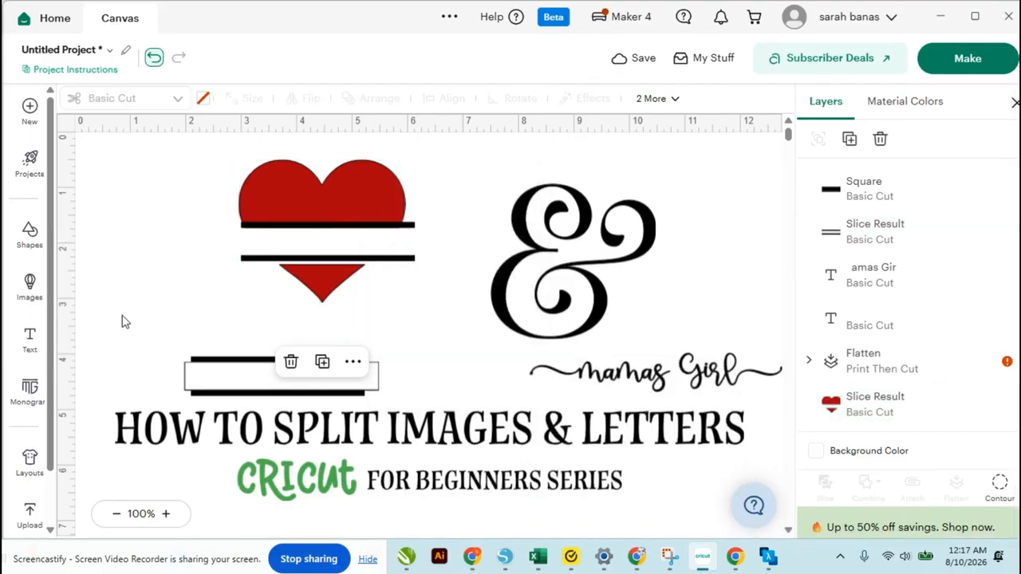
# Adjust the strips over the heart and nudge them three steps down
pyautogui.moveTo(415, 230); pyautogui.dragTo(409, 237)
pyautogui.moveTo(167, 173); pyautogui.dragTo(361, 274)
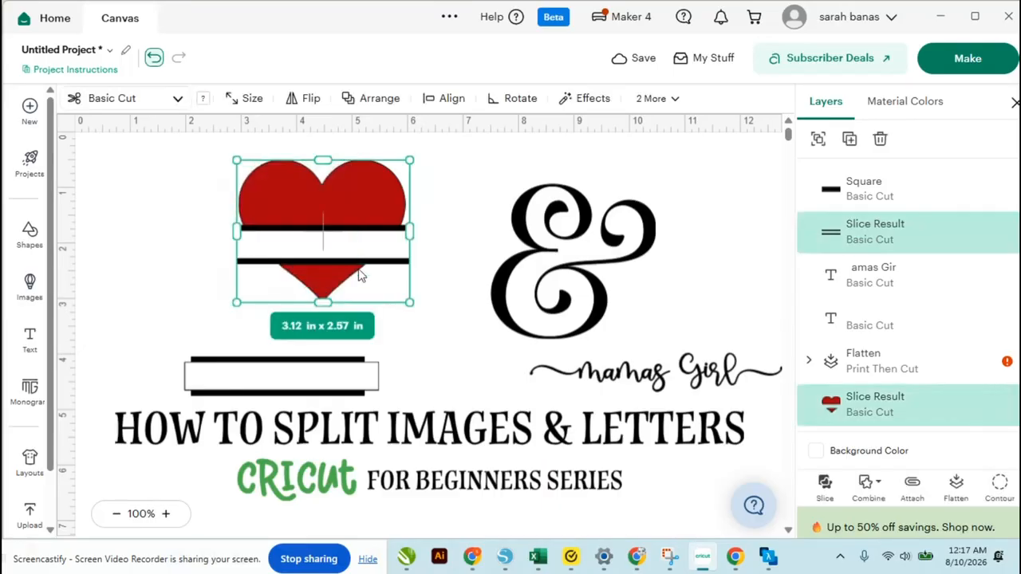
pyautogui.click(436, 104)
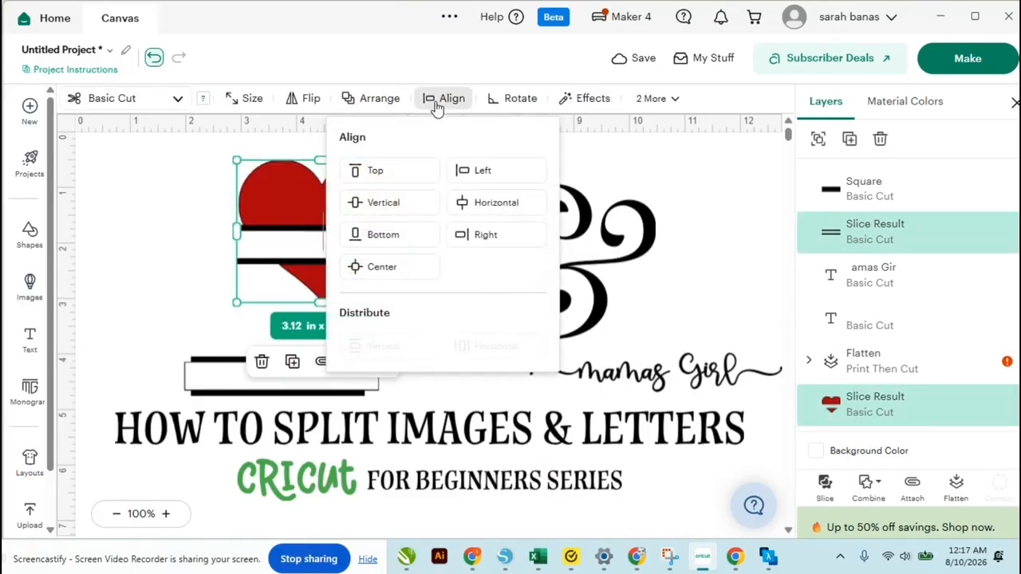
pyautogui.click(164, 251)
pyautogui.click(335, 260)
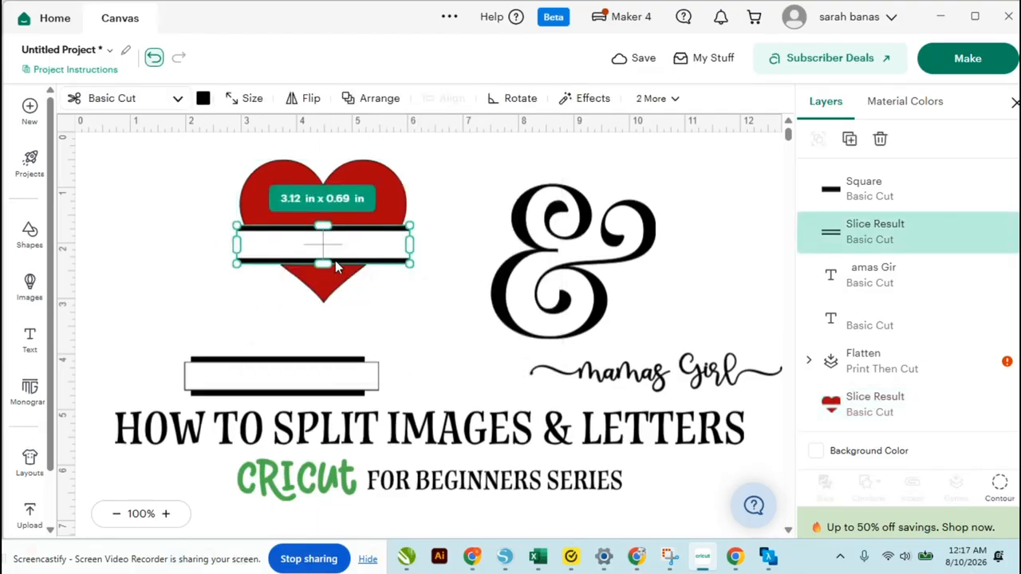
pyautogui.press('Down')
pyautogui.press('Down')
pyautogui.press('Down')
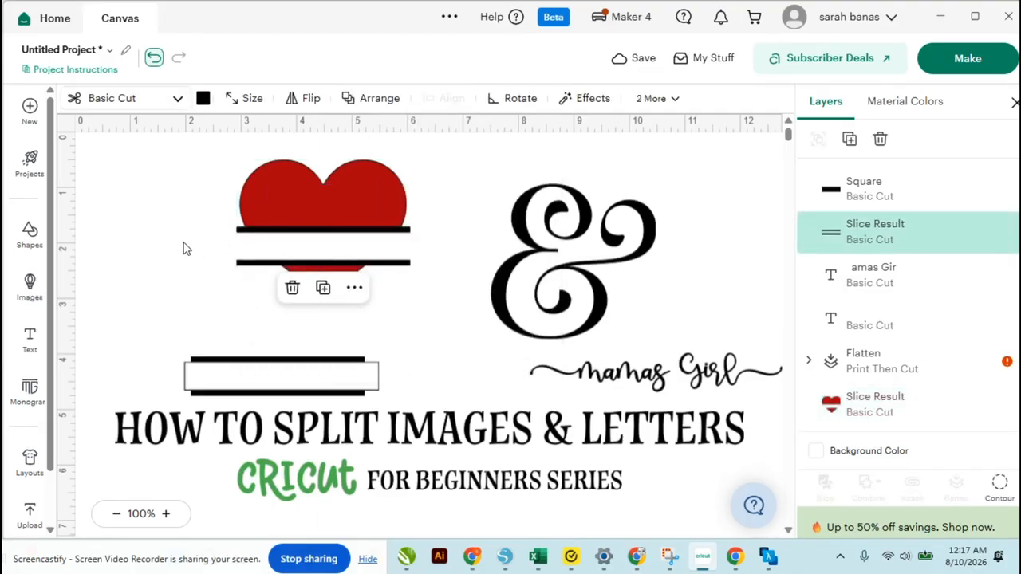
pyautogui.click(183, 246)
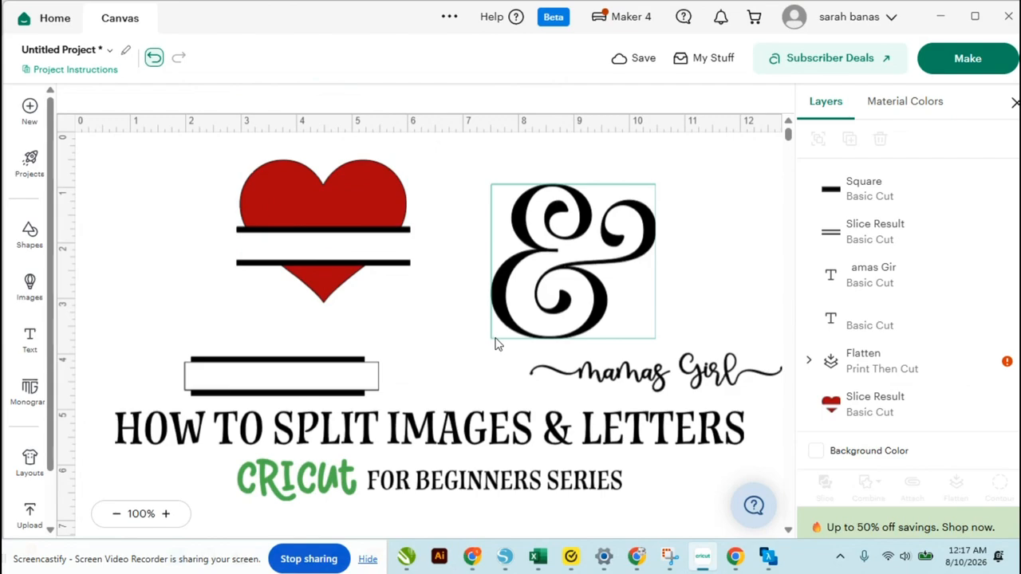
# Move the split heart to the upper-left corner and the ampersand beside it
pyautogui.moveTo(223, 184); pyautogui.dragTo(196, 274)
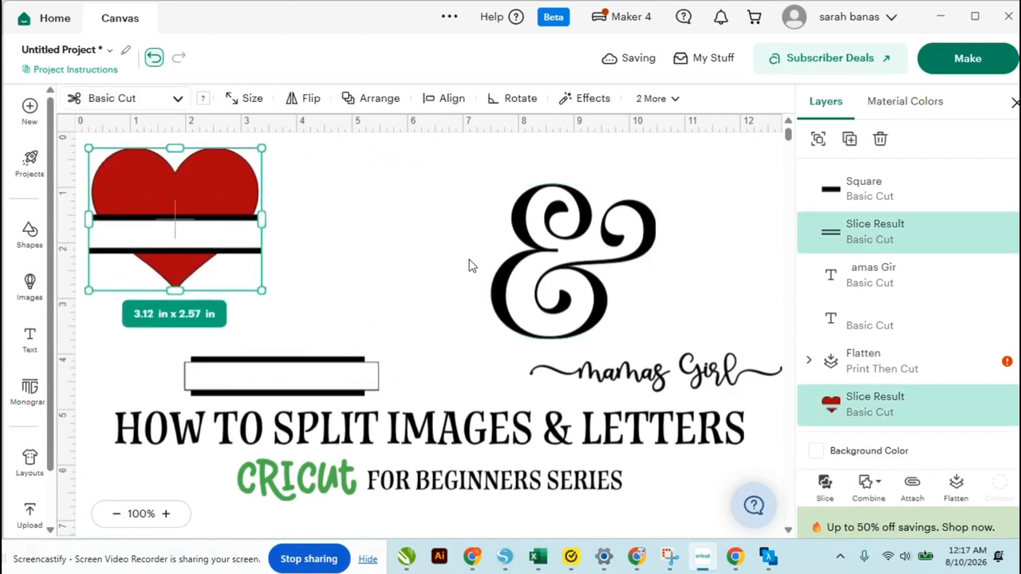
pyautogui.moveTo(499, 283); pyautogui.dragTo(356, 258)
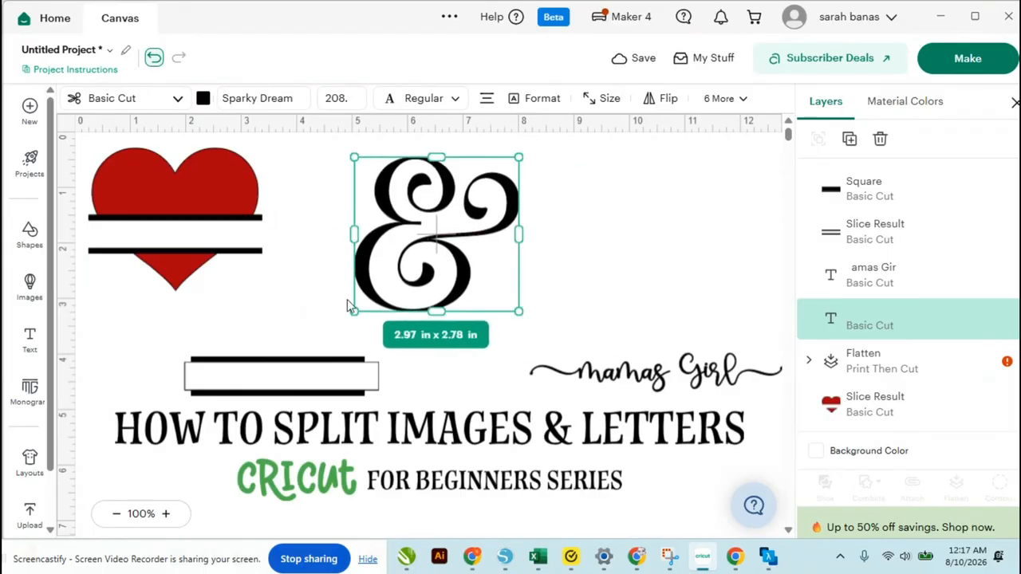
# Move the bar-and-outline pair beside the ampersand, duplicate it and move the copy below
pyautogui.moveTo(260, 318); pyautogui.dragTo(662, 247)
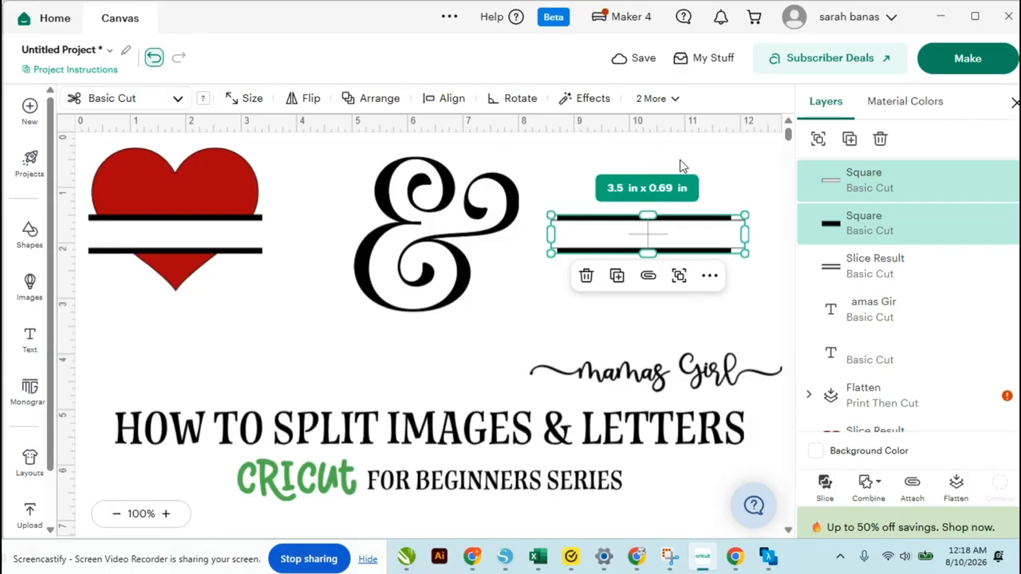
pyautogui.click(849, 141)
pyautogui.moveTo(693, 266); pyautogui.dragTo(274, 355)
# Slice the bar pair beside the ampersand and delete the extra pieces, keeping two thin strips
pyautogui.moveTo(670, 186); pyautogui.dragTo(684, 276)
pyautogui.click(448, 100)
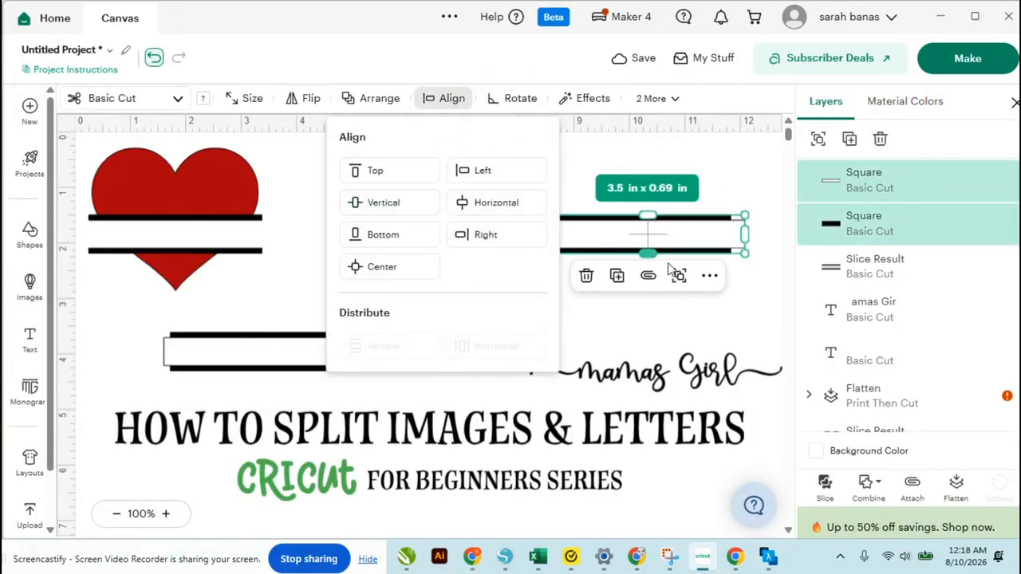
pyautogui.click(825, 483)
pyautogui.click(517, 308)
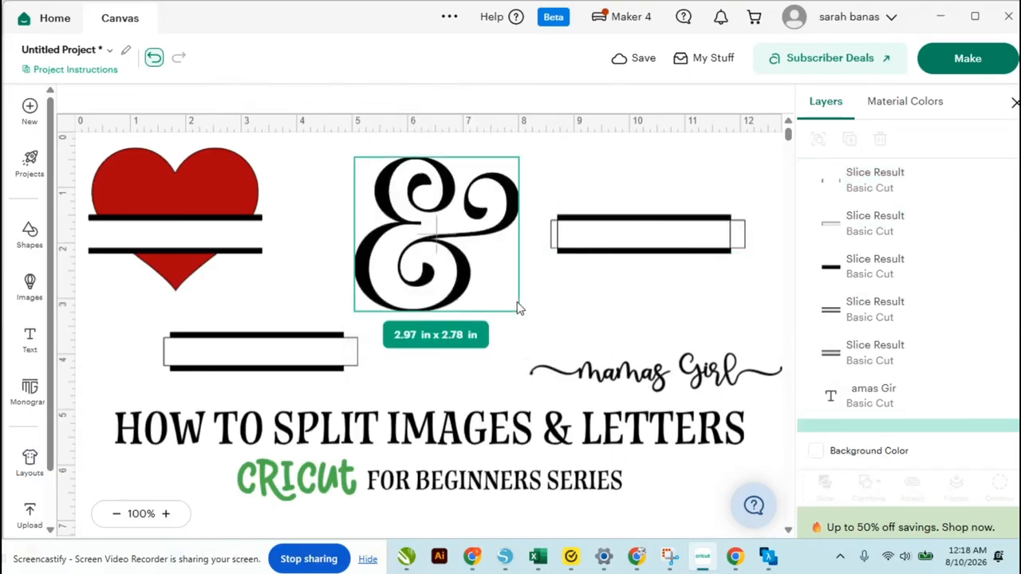
pyautogui.click(627, 224)
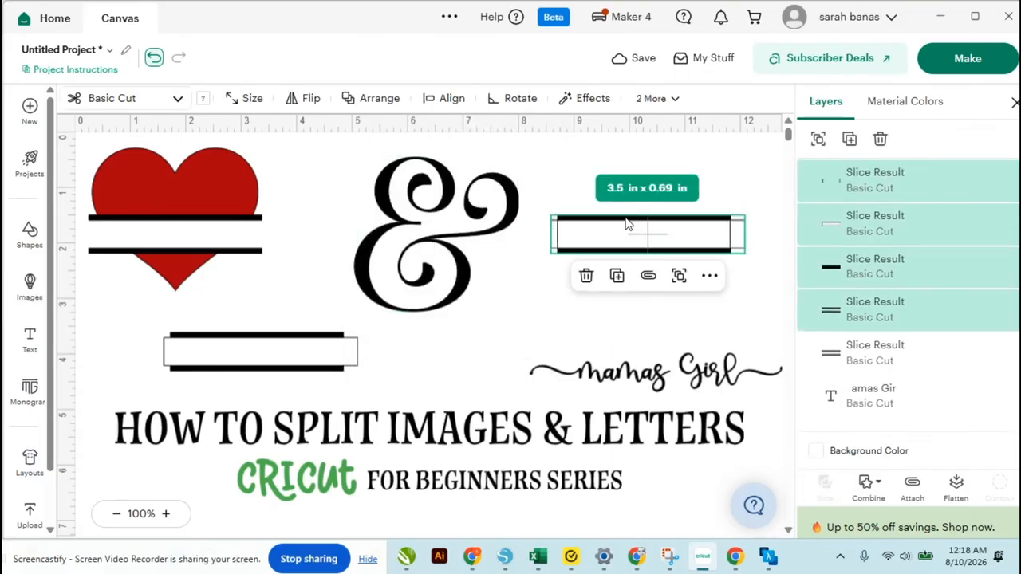
pyautogui.moveTo(627, 223); pyautogui.dragTo(601, 194)
pyautogui.click(607, 276)
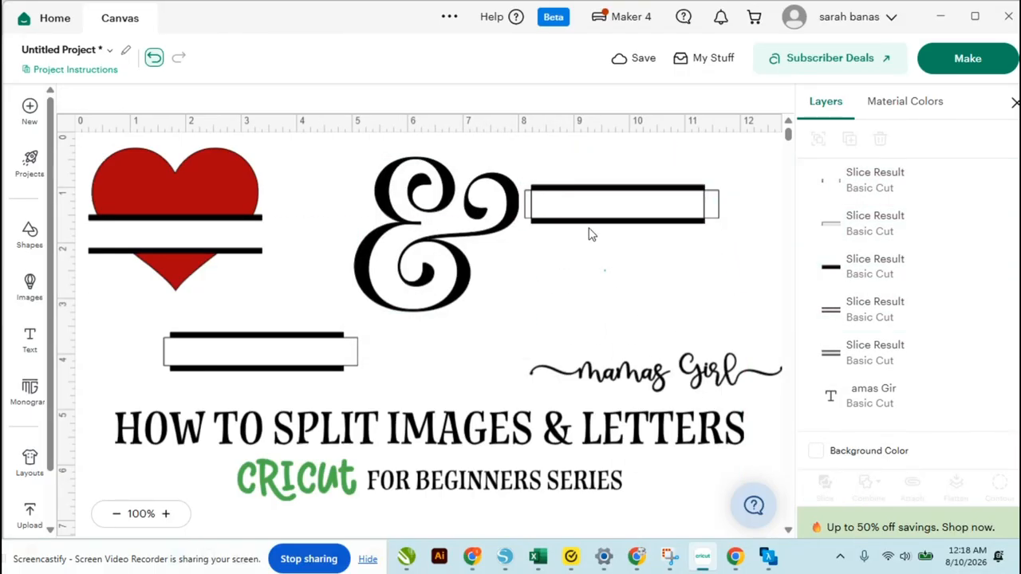
pyautogui.moveTo(589, 234); pyautogui.dragTo(611, 314)
pyautogui.moveTo(578, 152); pyautogui.dragTo(601, 220)
pyautogui.press('Delete')
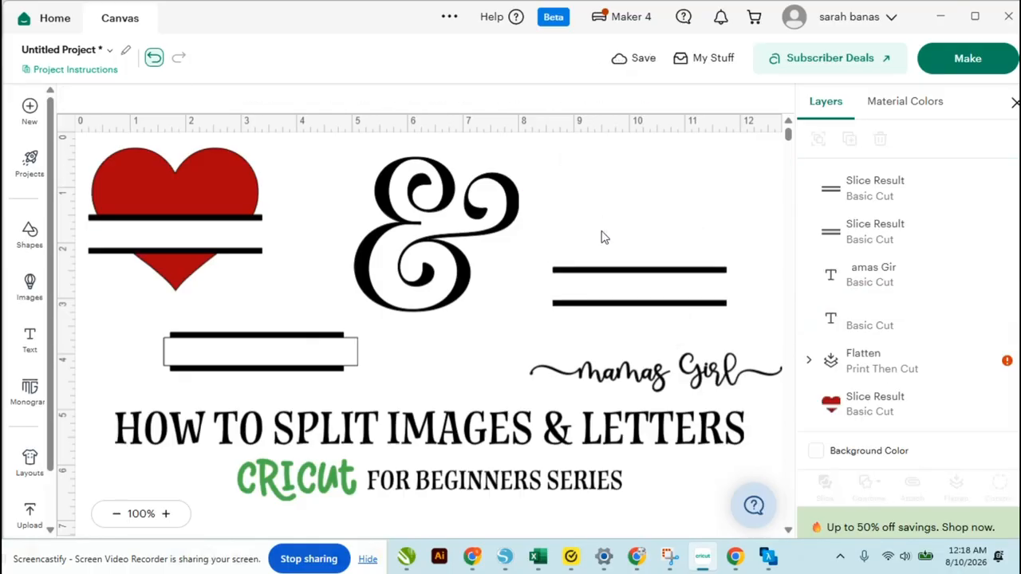
# Move the thin strips to the upper right and delete the outline from the duplicated bar
pyautogui.moveTo(601, 270); pyautogui.dragTo(638, 154)
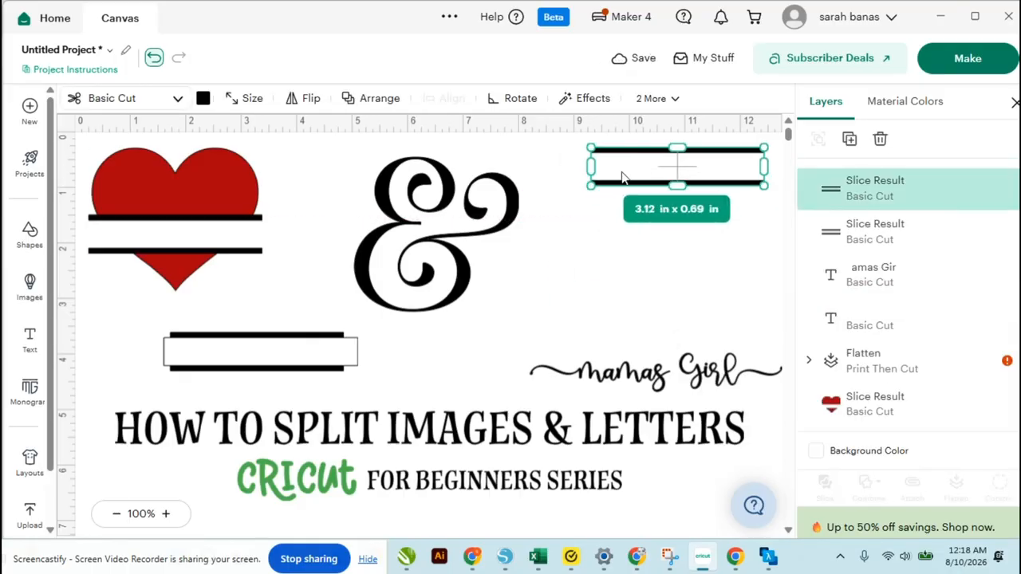
pyautogui.moveTo(303, 349); pyautogui.dragTo(537, 344)
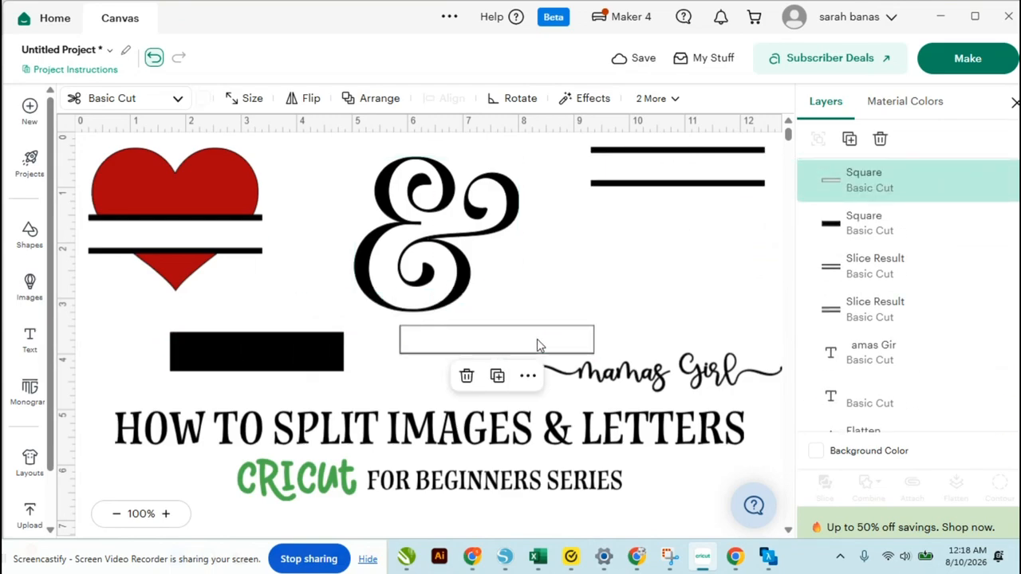
pyautogui.press('Delete')
# Place the black bar across the lower half of the ampersand
pyautogui.moveTo(306, 351); pyautogui.dragTo(676, 291)
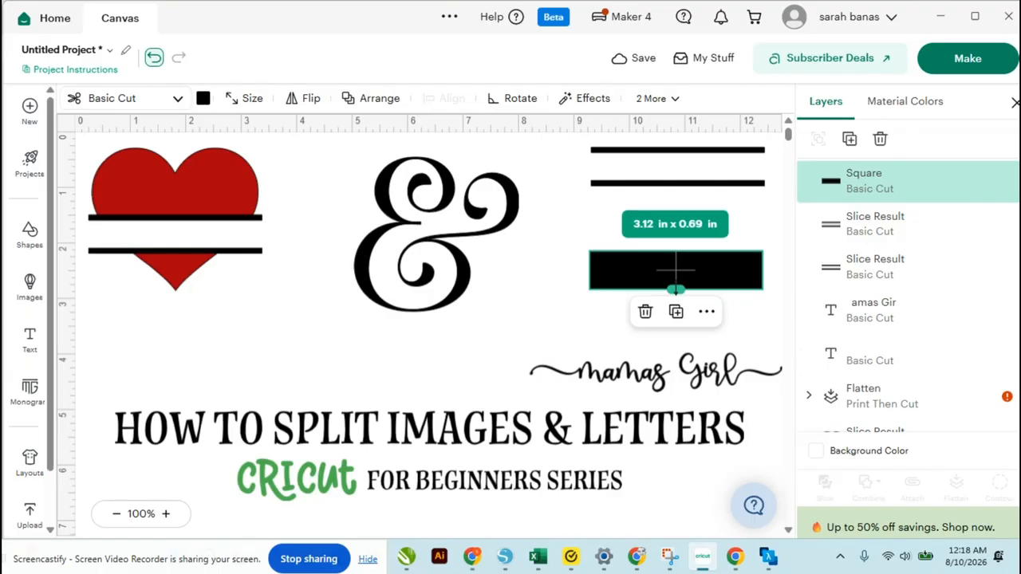
pyautogui.moveTo(676, 290); pyautogui.dragTo(676, 288)
pyautogui.moveTo(611, 273); pyautogui.dragTo(359, 270)
pyautogui.click(548, 297)
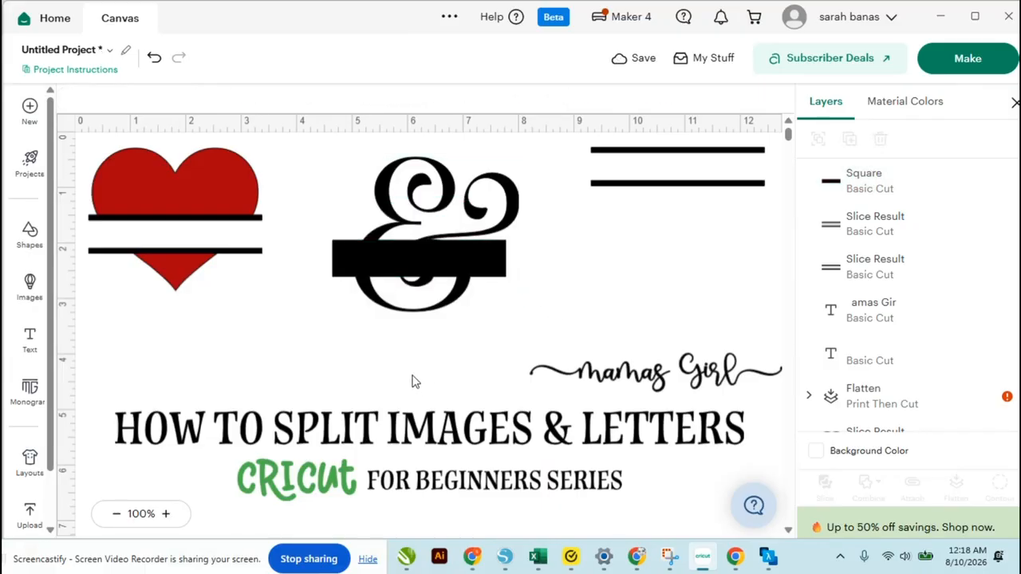
# Slice the ampersand with the black bar and delete the bar pieces
pyautogui.moveTo(412, 383); pyautogui.dragTo(416, 229)
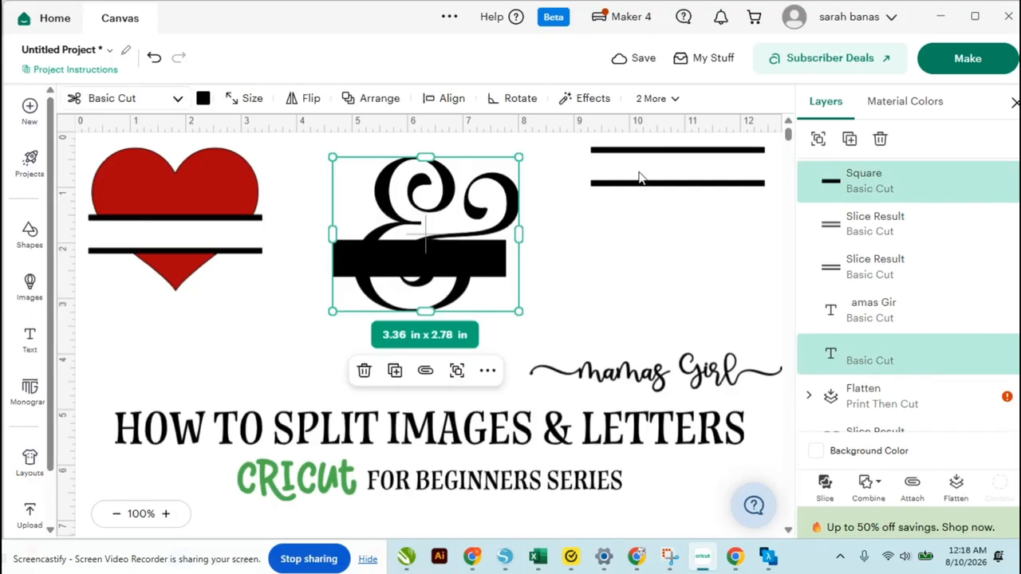
pyautogui.click(825, 485)
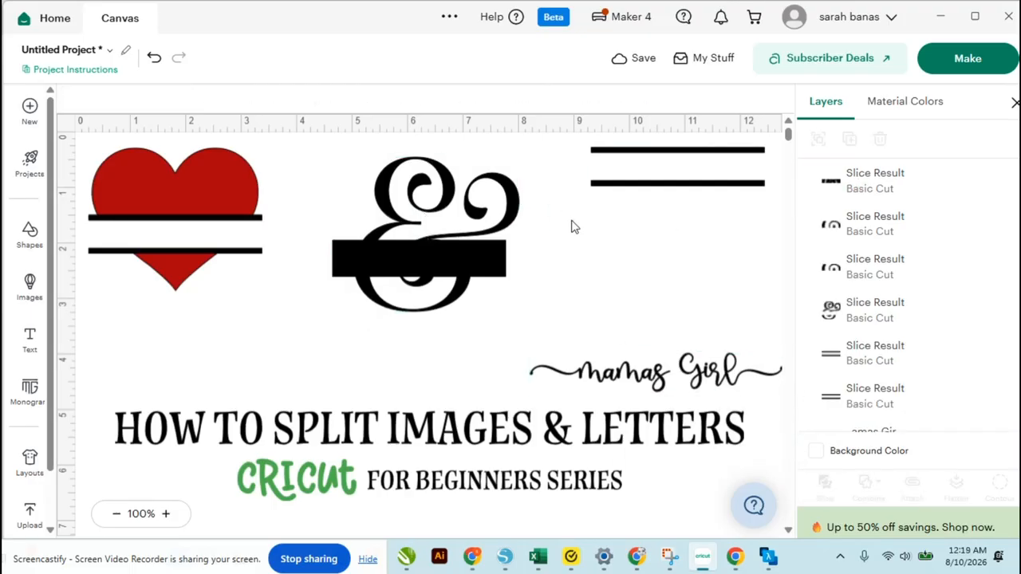
pyautogui.click(515, 207)
pyautogui.moveTo(515, 207); pyautogui.dragTo(735, 239)
pyautogui.moveTo(451, 226); pyautogui.dragTo(438, 375)
pyautogui.press('Delete')
# Move the thin strips over the gap cut in the ampersand
pyautogui.moveTo(574, 289); pyautogui.dragTo(374, 244)
pyautogui.moveTo(622, 188); pyautogui.dragTo(361, 297)
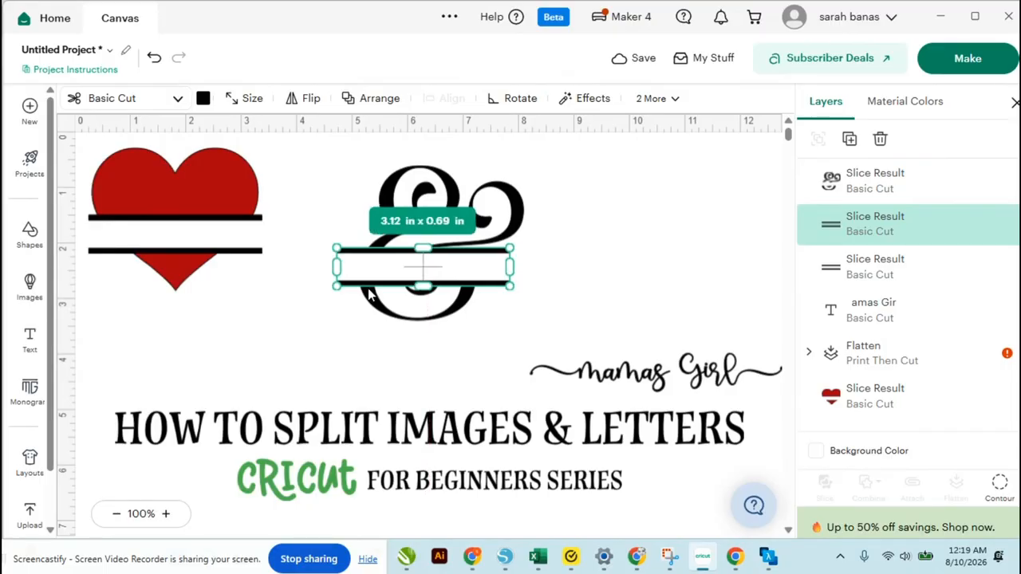
pyautogui.click(615, 278)
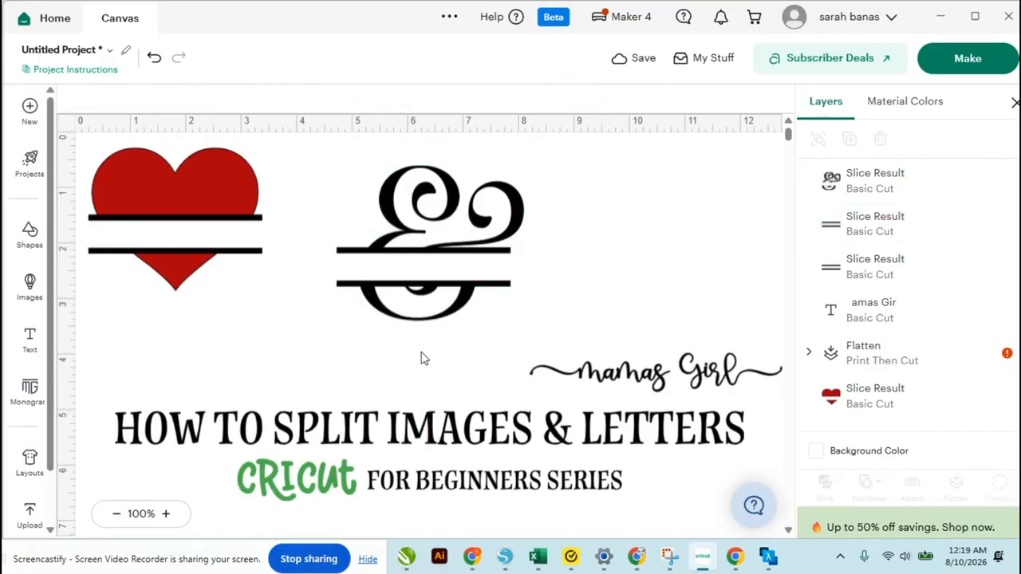
# Select the ampersand and thin strips together and align them
pyautogui.moveTo(422, 358); pyautogui.dragTo(436, 184)
pyautogui.click(451, 98)
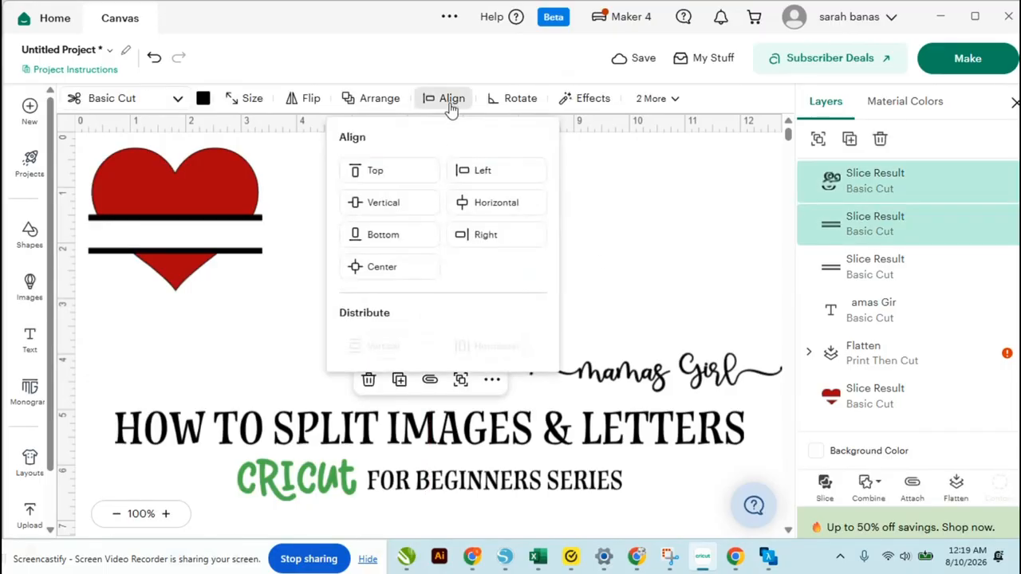
pyautogui.click(695, 246)
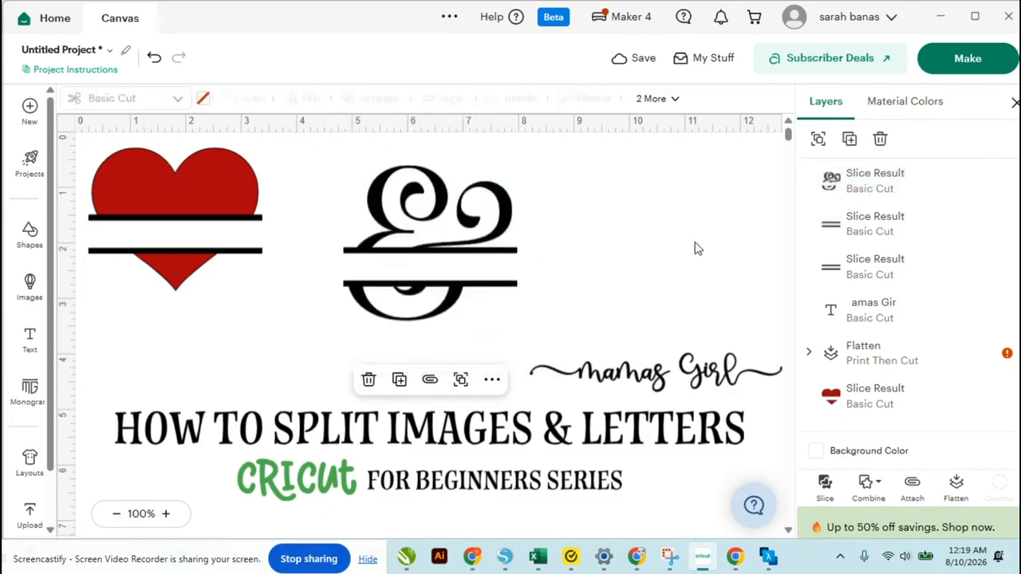
# Nudge the thin strips left and right to center them on the ampersand
pyautogui.click(502, 288)
pyautogui.press('Left')
pyautogui.press('Left')
pyautogui.press('Left')
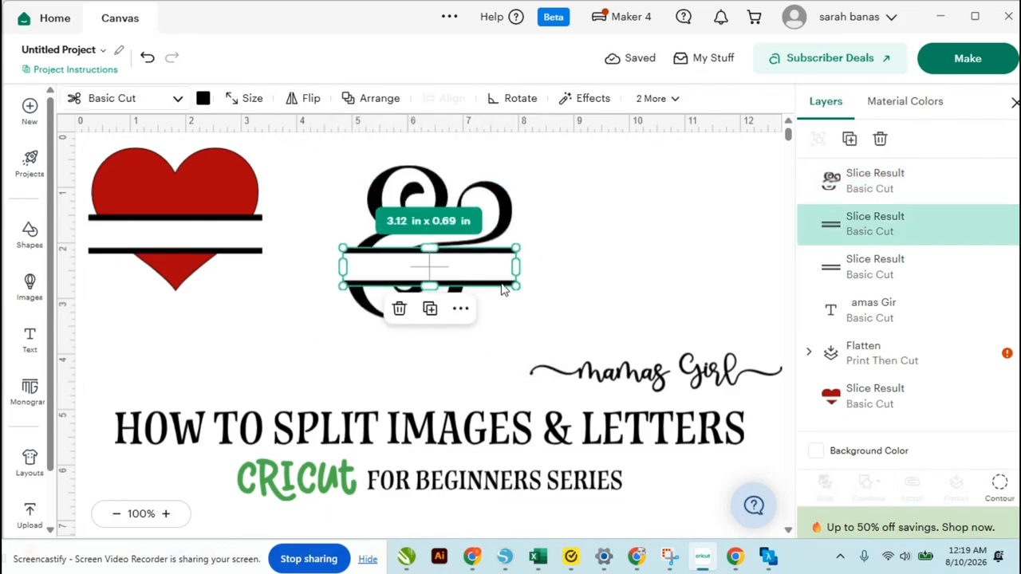
pyautogui.press('Left')
pyautogui.press('Left')
pyautogui.press('Left')
pyautogui.press('Left')
pyautogui.press('Left')
pyautogui.press('Left')
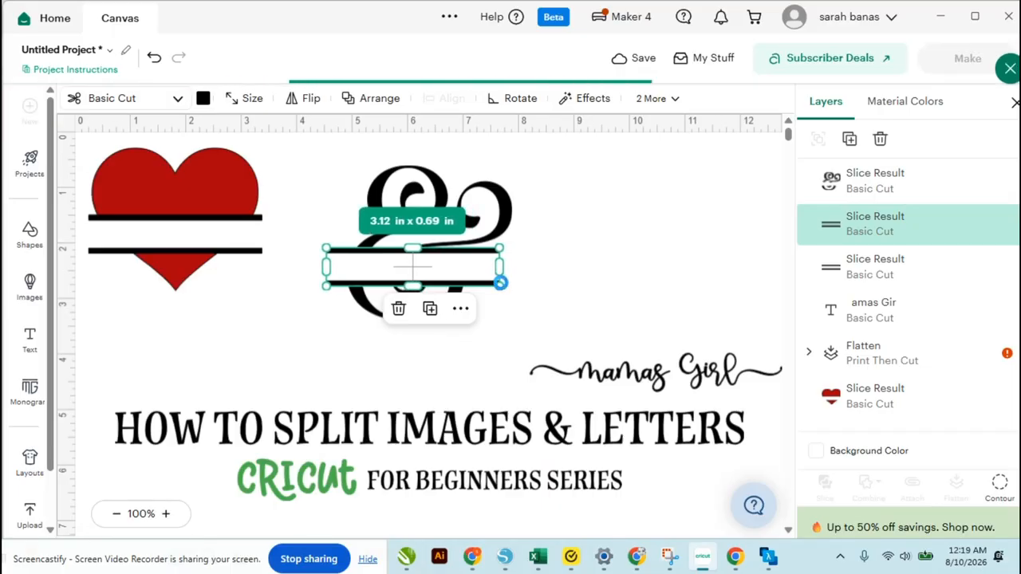
pyautogui.press('Right')
pyautogui.press('Right')
pyautogui.press('Right')
pyautogui.press('Right')
pyautogui.press('Right')
pyautogui.press('Right')
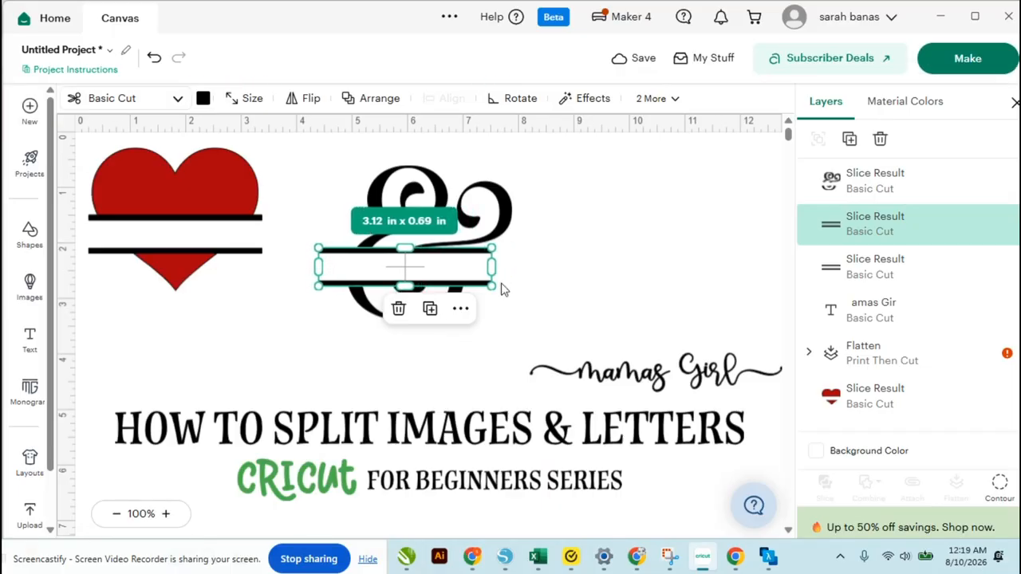
pyautogui.press('Right')
pyautogui.press('Right')
pyautogui.press('Right')
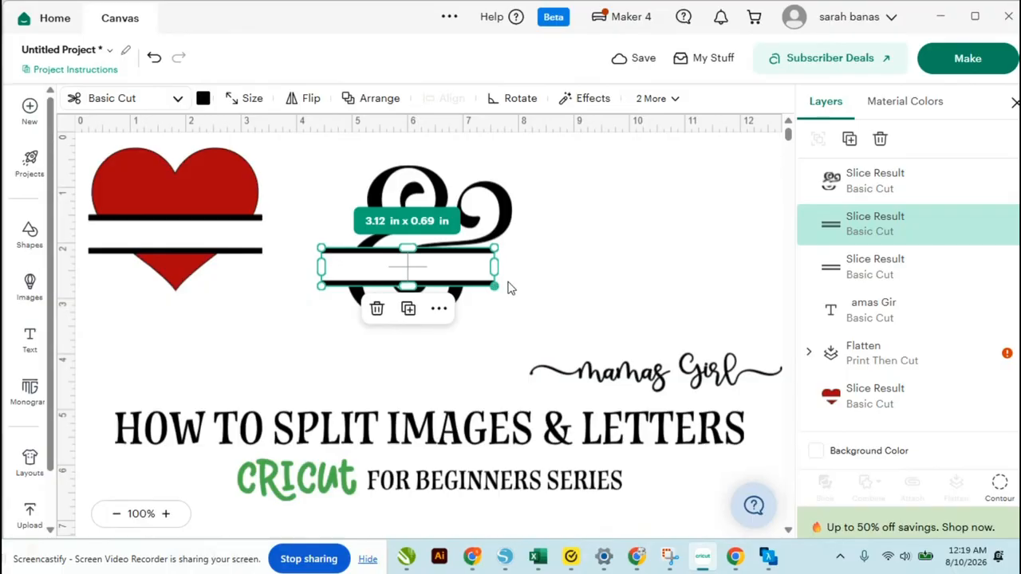
pyautogui.click(561, 273)
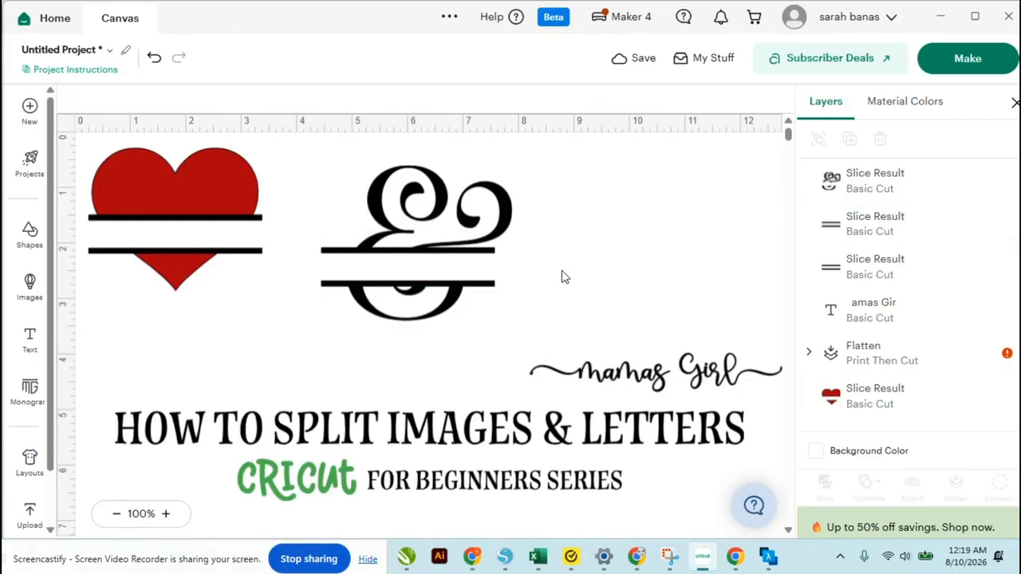
# Weld the ampersand and the thin strips together
pyautogui.moveTo(411, 351); pyautogui.dragTo(407, 181)
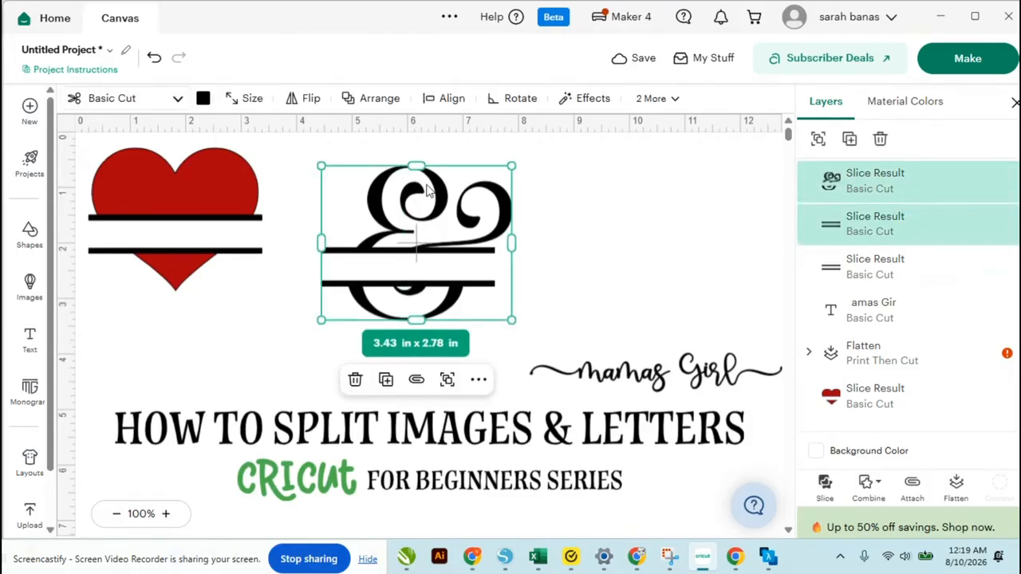
pyautogui.click(875, 496)
pyautogui.click(894, 320)
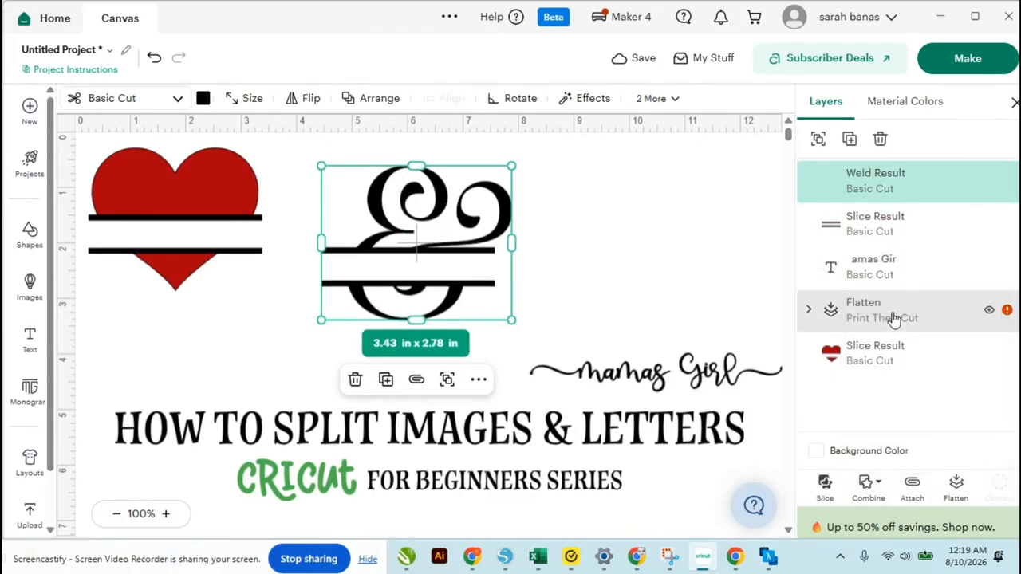
# Move the welded ampersand slightly to the right on the canvas
pyautogui.click(646, 244)
pyautogui.click(511, 232)
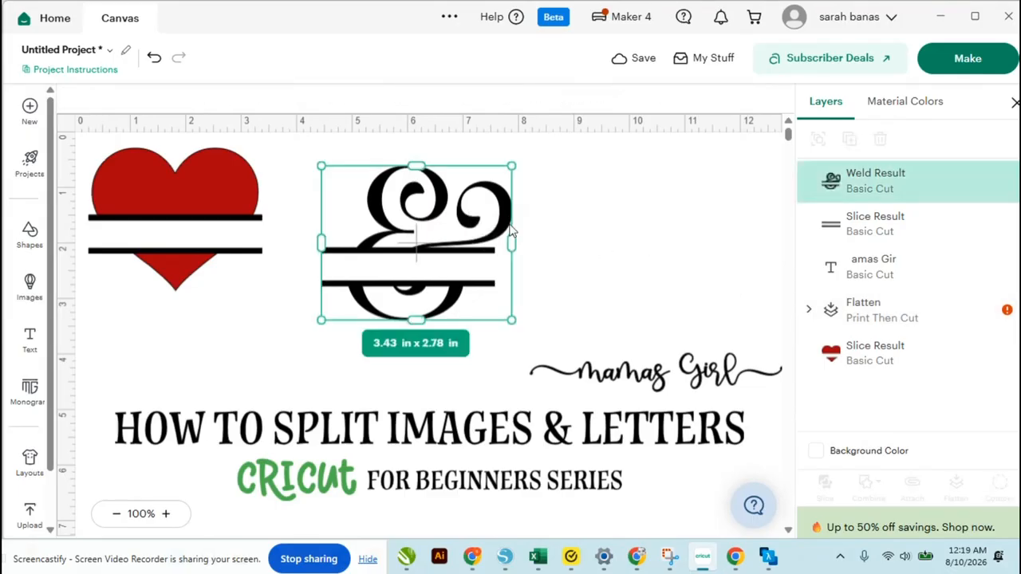
pyautogui.moveTo(512, 231); pyautogui.dragTo(581, 223)
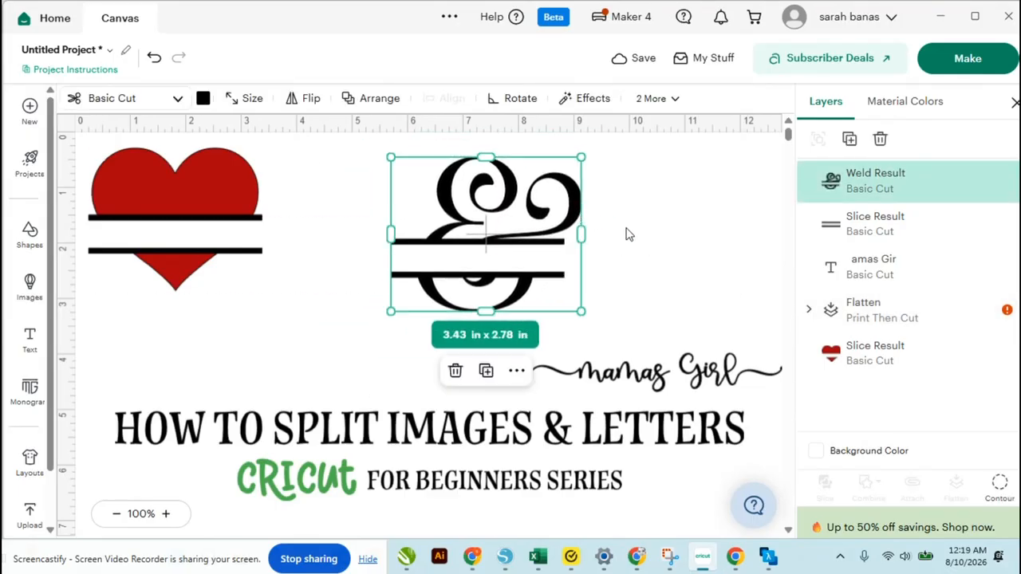
pyautogui.click(682, 253)
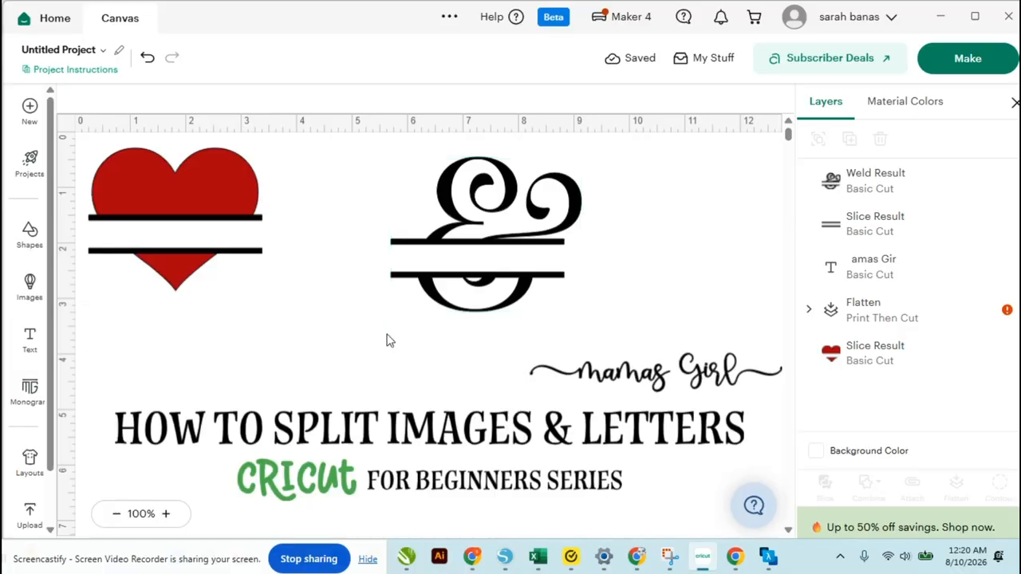
pyautogui.click(316, 561)
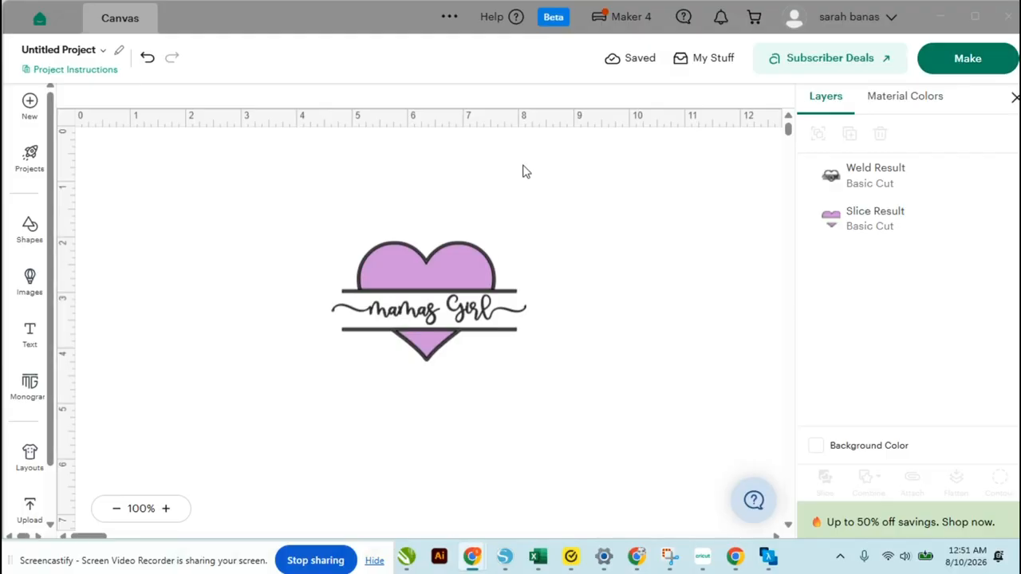
# Select the whole heart and Mamas Girl design and check its size
pyautogui.moveTo(429, 198); pyautogui.dragTo(513, 351)
pyautogui.click(244, 92)
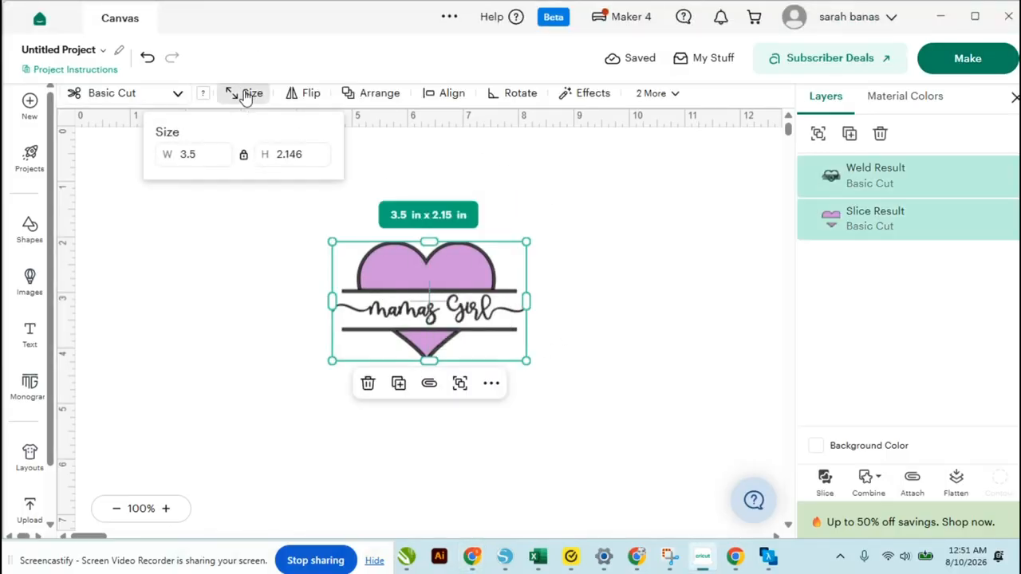
pyautogui.click(572, 201)
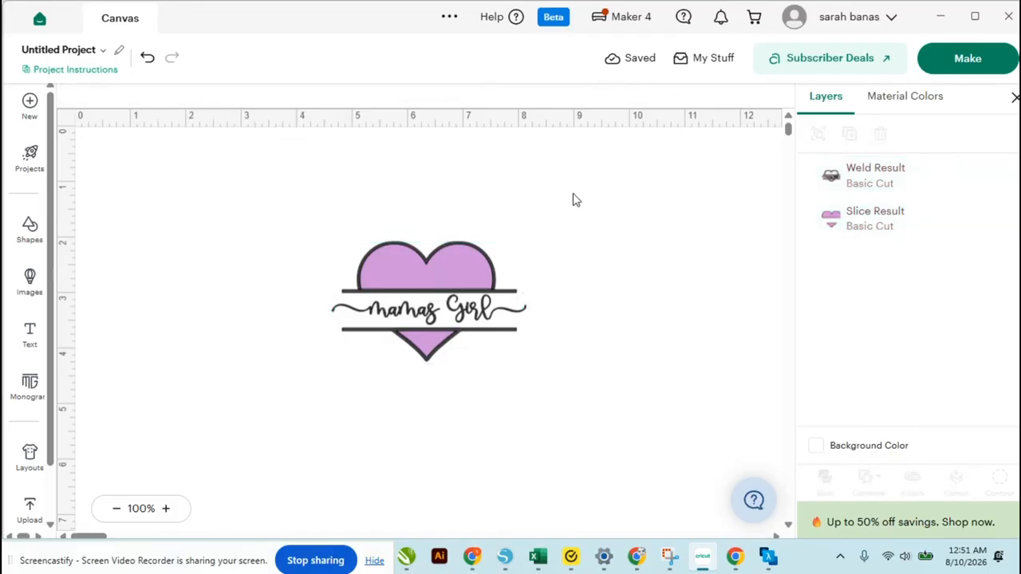
# Start making the project and choose to load materials on a 12 in x 12 in mat
pyautogui.click(963, 71)
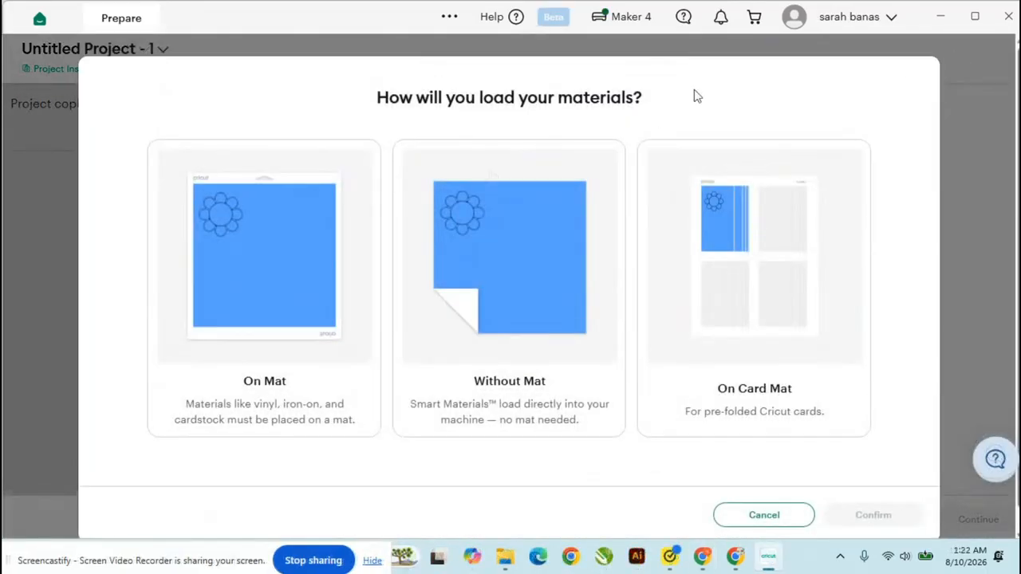
pyautogui.click(292, 240)
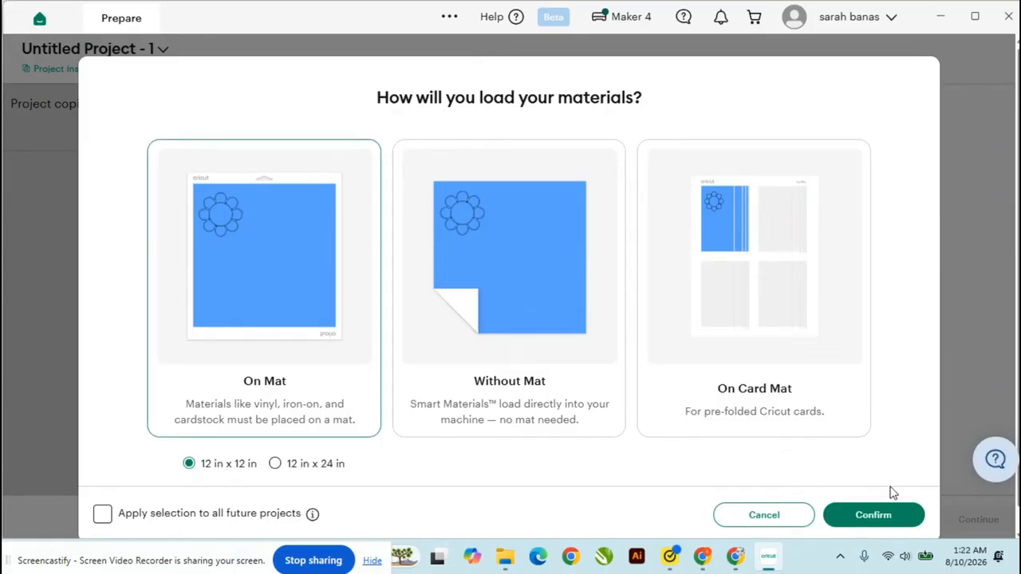
pyautogui.click(894, 513)
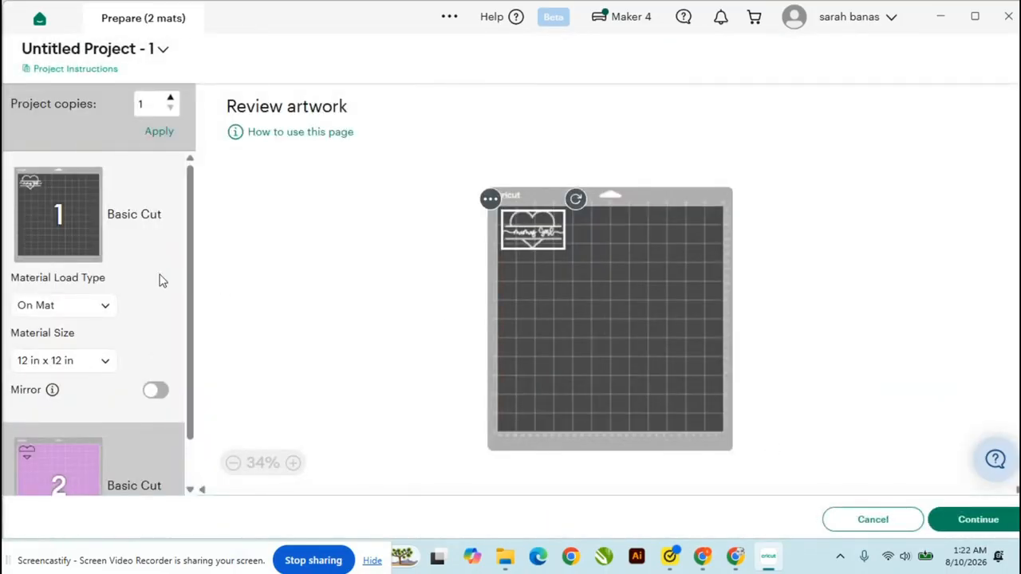
# Turn on Mirror for both mats and continue to the cut settings
pyautogui.click(158, 391)
pyautogui.click(156, 441)
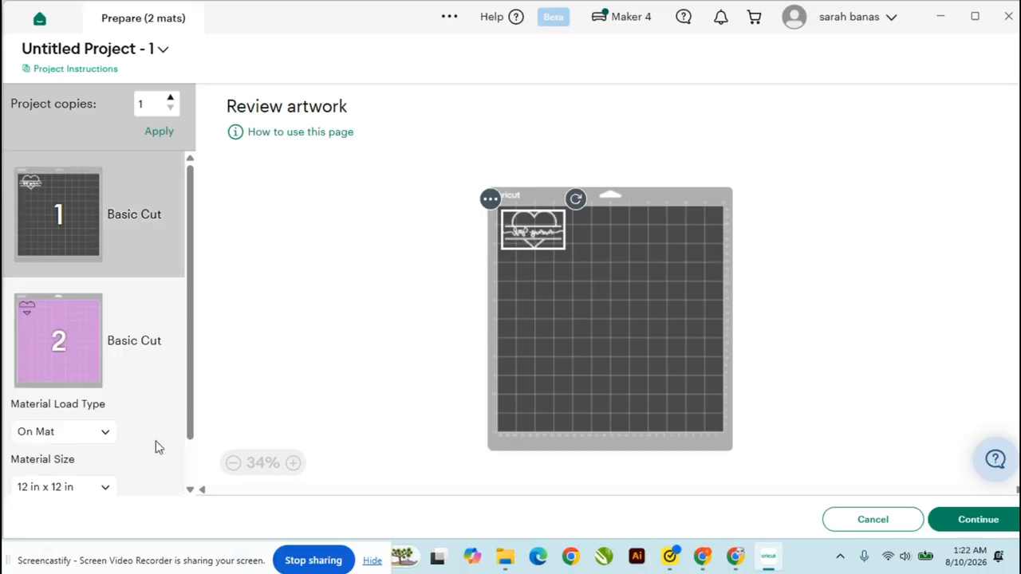
pyautogui.click(157, 458)
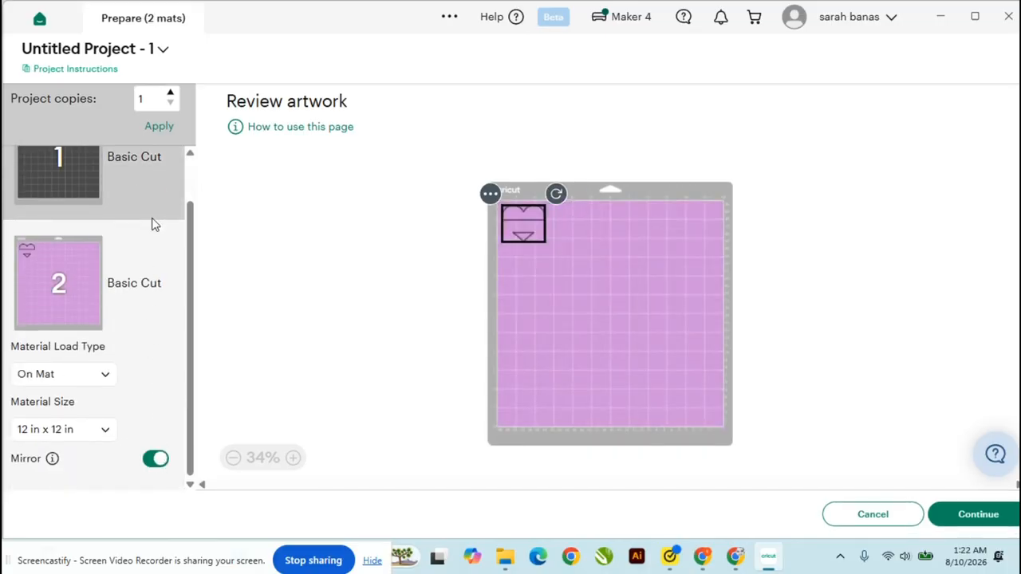
pyautogui.click(156, 188)
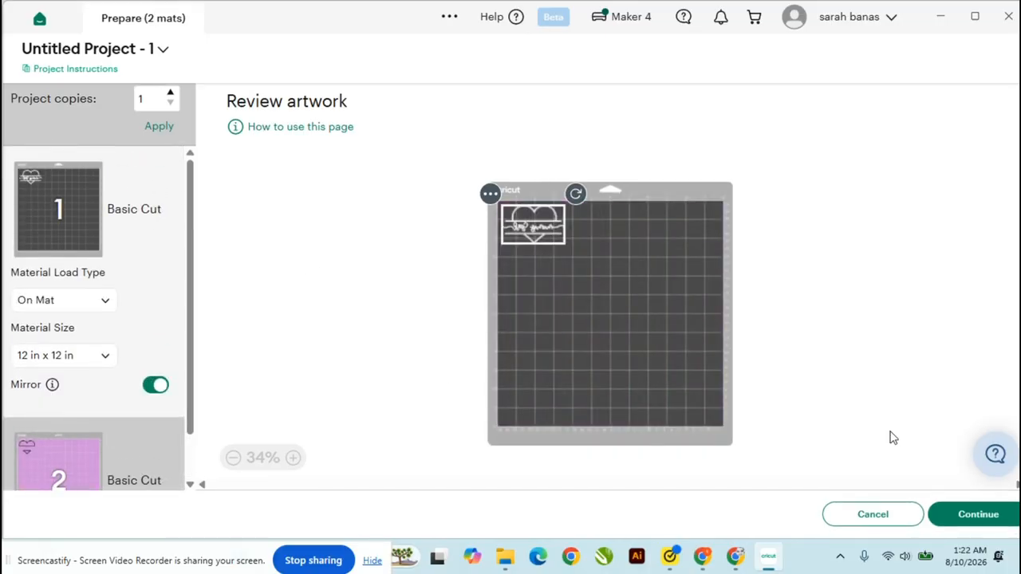
pyautogui.click(967, 515)
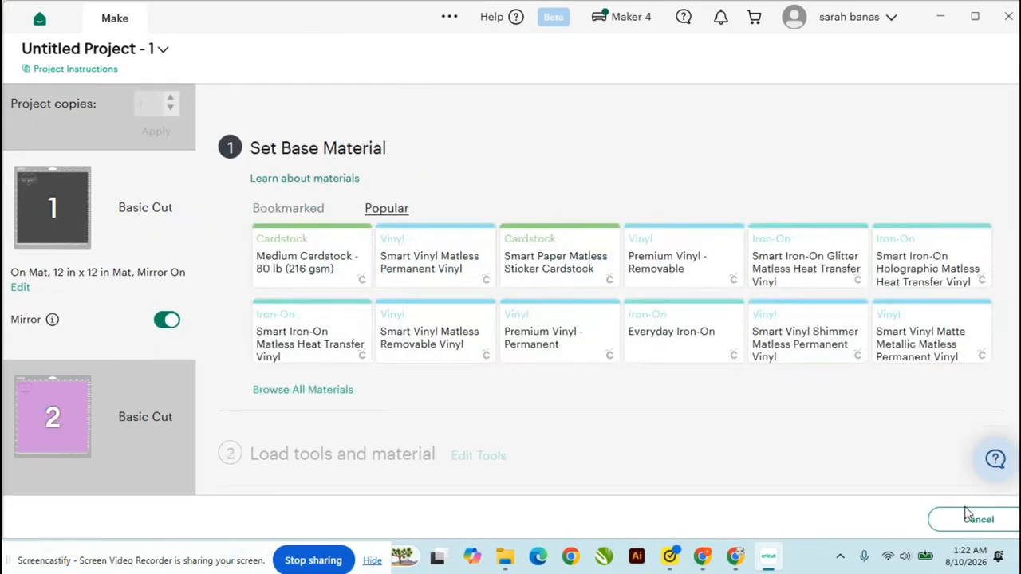
# Search all materials for glitter and set the base material to Glitter Iron-On
pyautogui.click(331, 394)
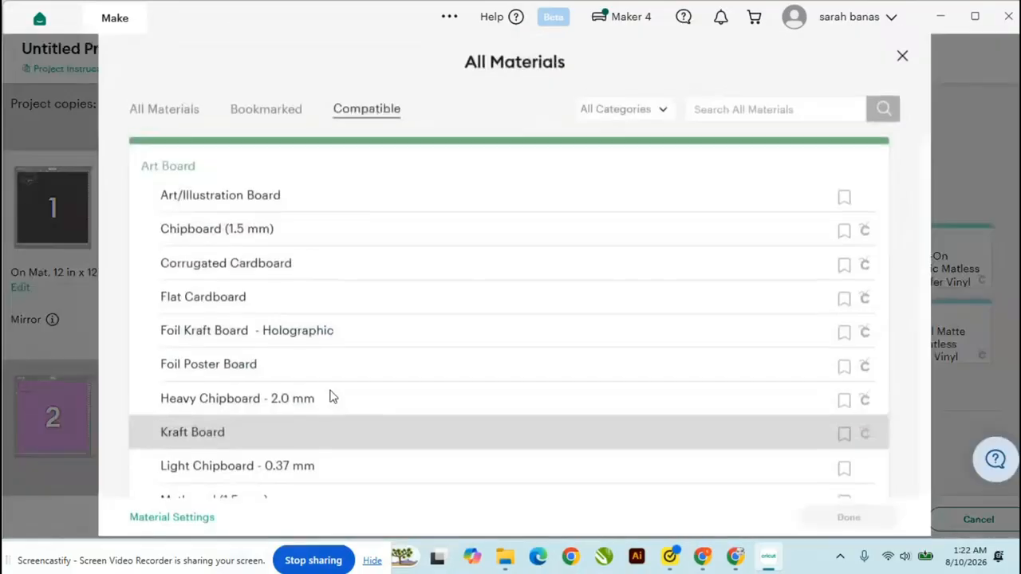
pyautogui.click(827, 112)
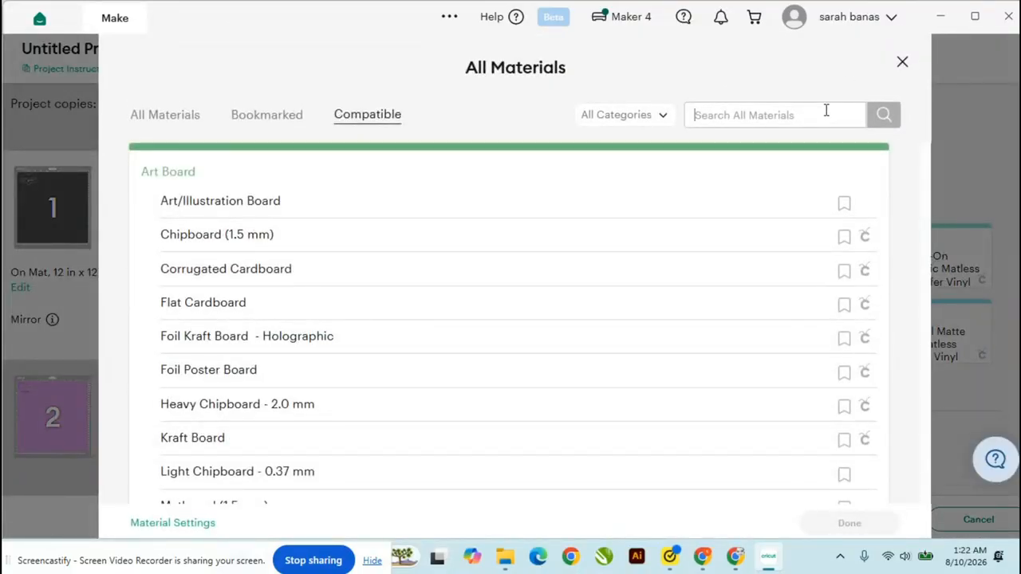
pyautogui.write('glitter')
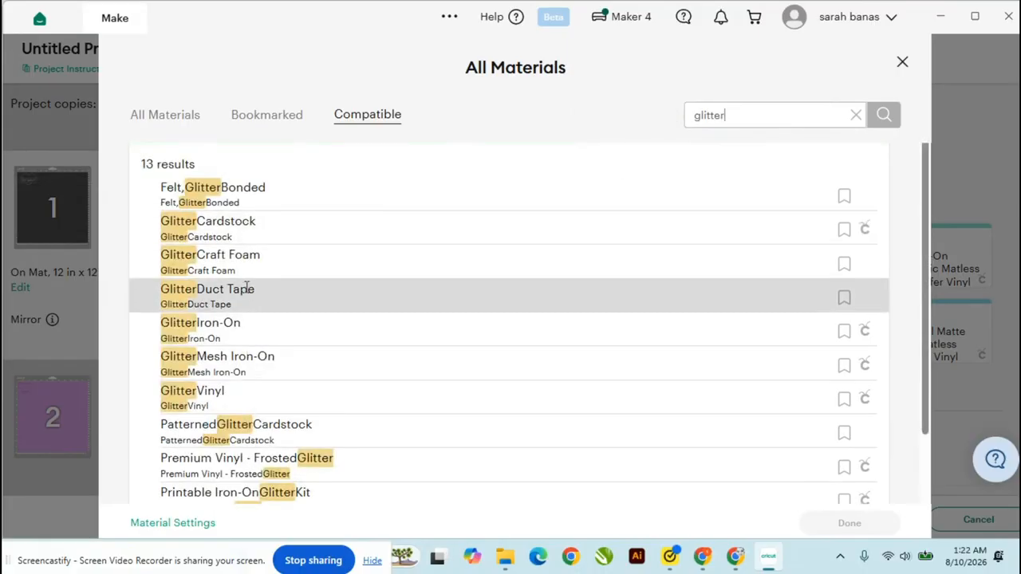
pyautogui.click(220, 322)
pyautogui.click(848, 524)
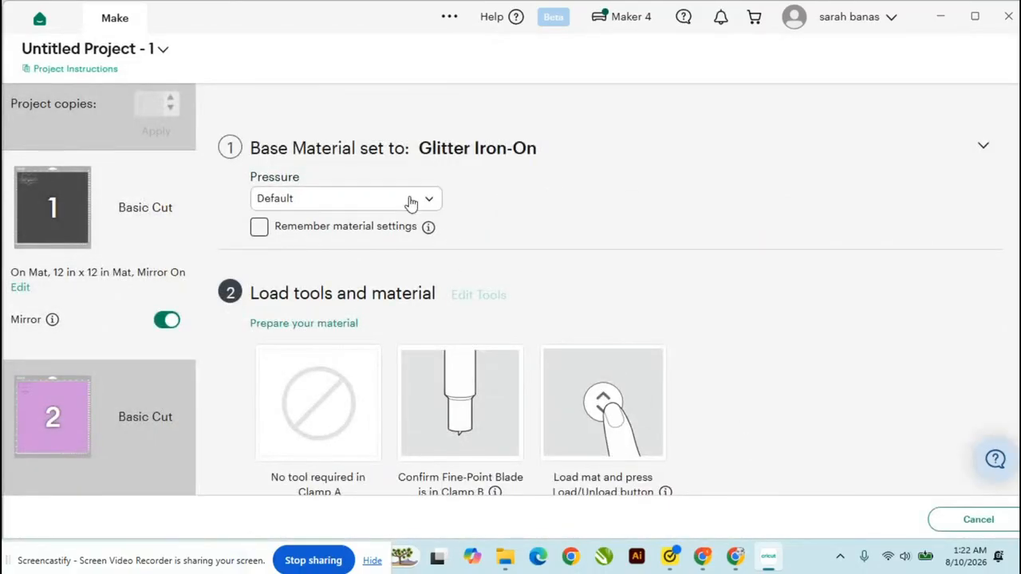
# Set the cutting pressure to More
pyautogui.click(410, 203)
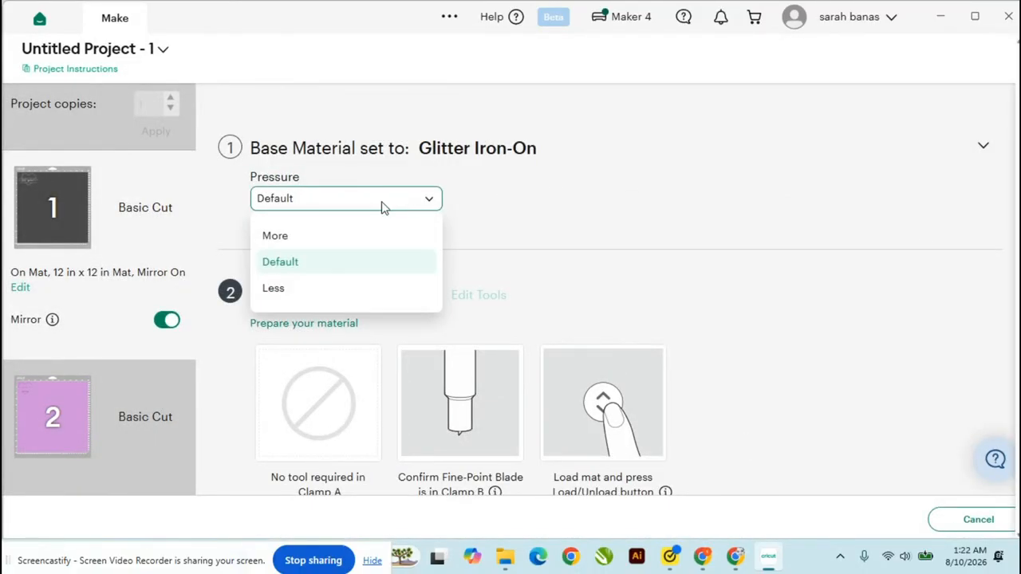
pyautogui.click(291, 233)
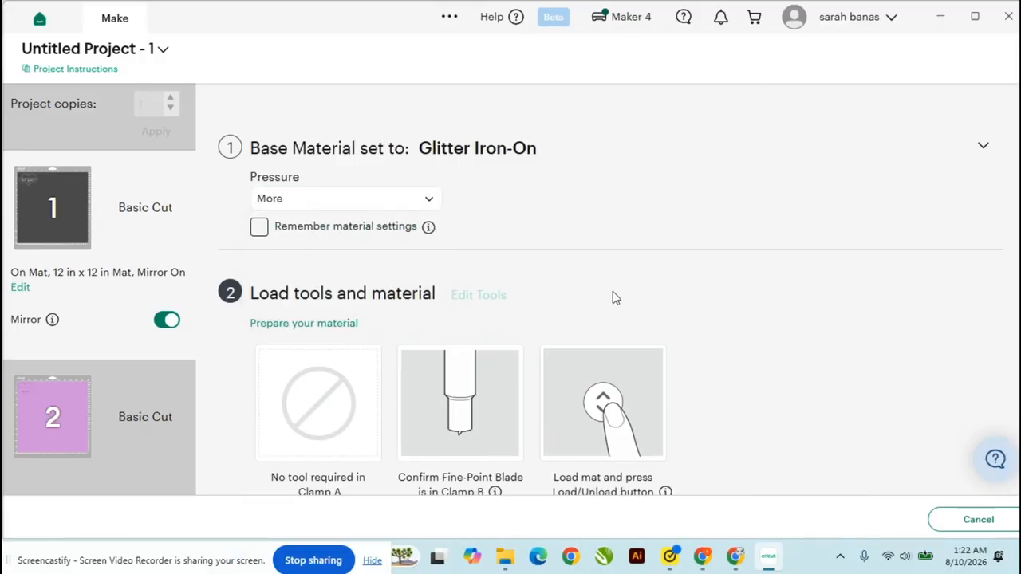
pyautogui.scroll(-1, 615, 298)
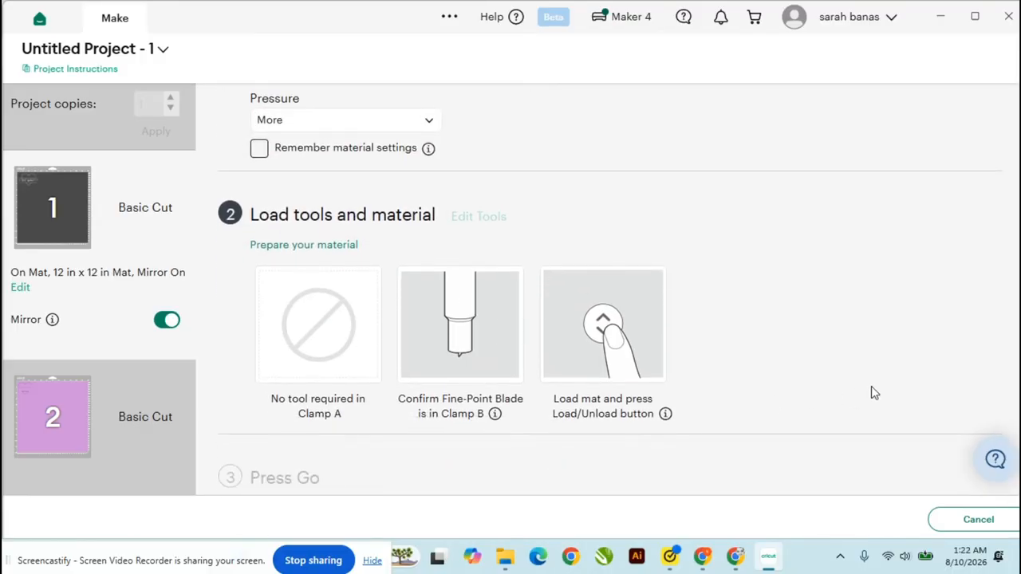